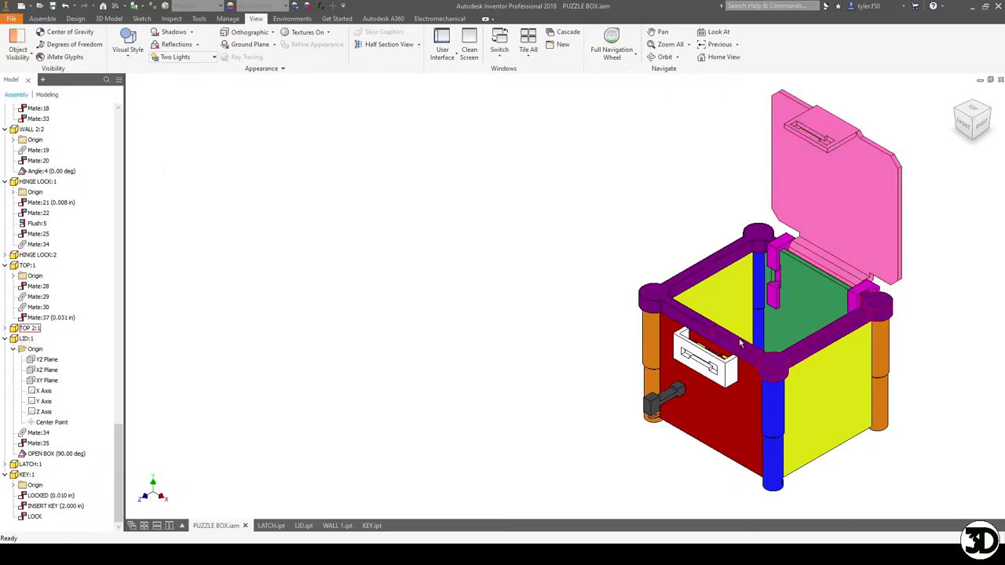
- Drive the OPEN BOX angle constraint from 90.00 deg so the pink lid swings shut
{"action": "right_click", "coordinate": [63, 454]}
{"action": "left_click", "coordinate": [102, 350]}
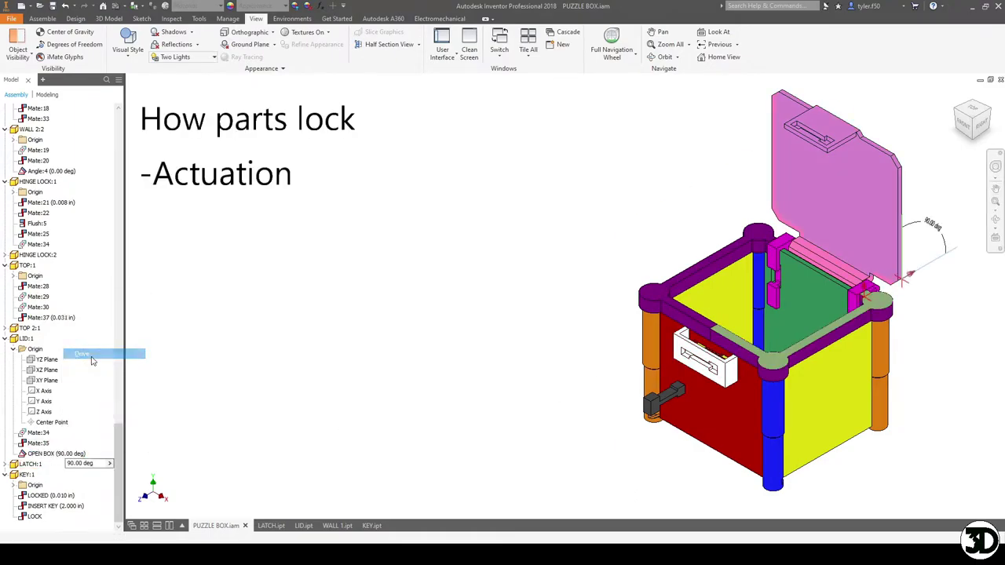
{"action": "key", "text": "Return"}
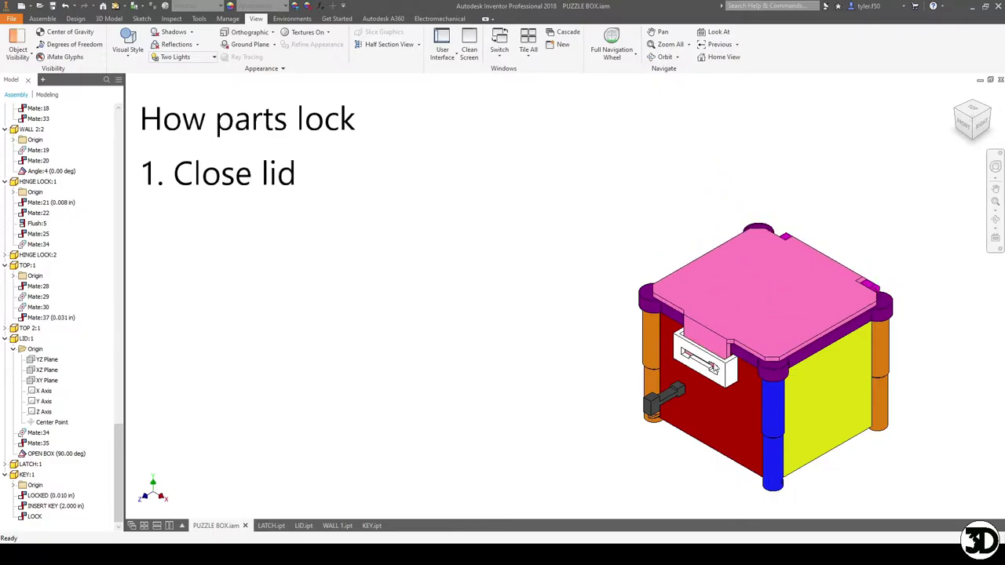
- Drive the INSERT KEY constraint to push the key into the latch slot
{"action": "scroll", "coordinate": [714, 369], "scroll_direction": "up", "scroll_amount": 3}
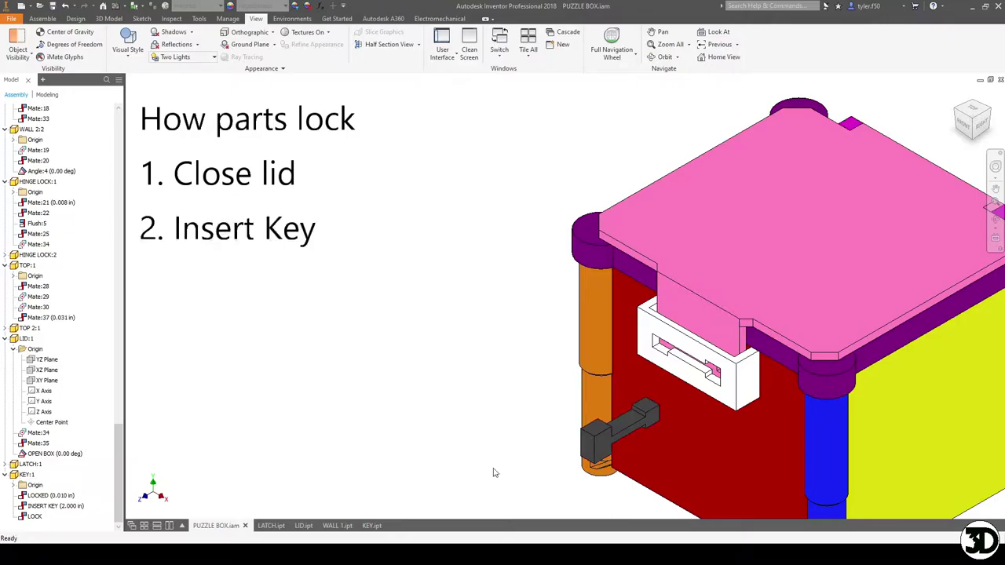
{"action": "left_click", "coordinate": [51, 507]}
{"action": "right_click", "coordinate": [51, 507]}
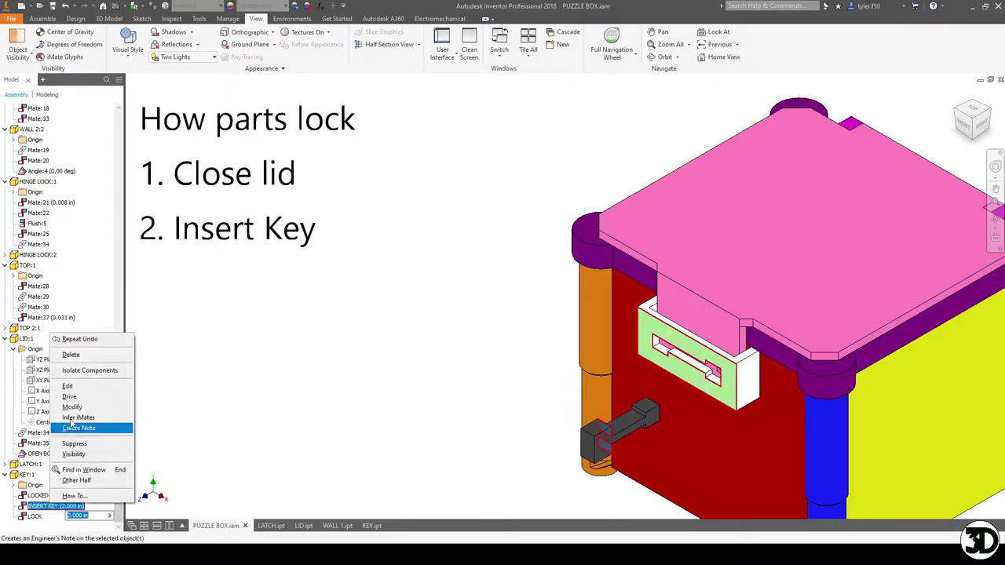
{"action": "left_click", "coordinate": [73, 396]}
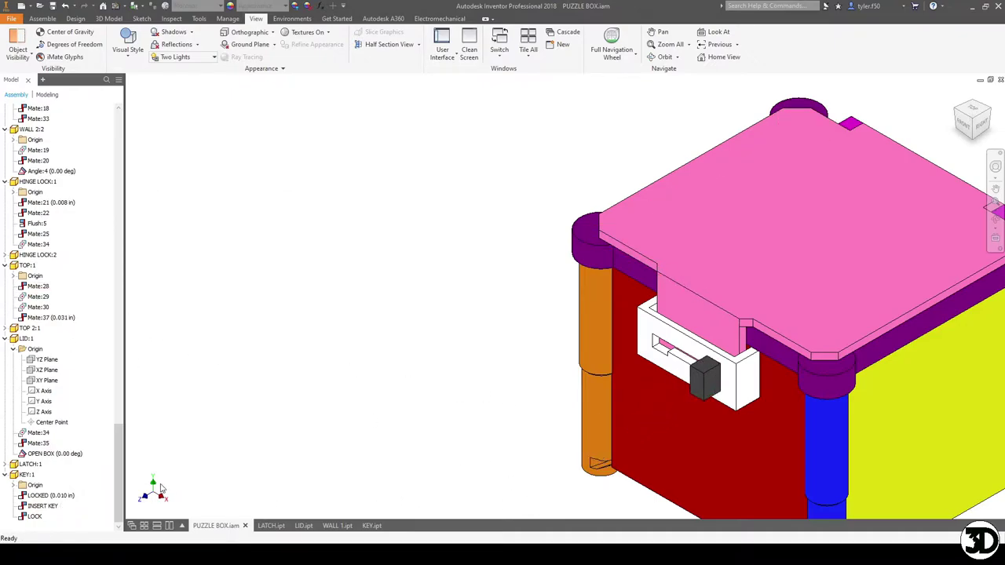
- Drive LOCK to 0.984 in and LOCKED to 0.100 in, sliding the key along its slot
{"action": "right_click", "coordinate": [37, 517]}
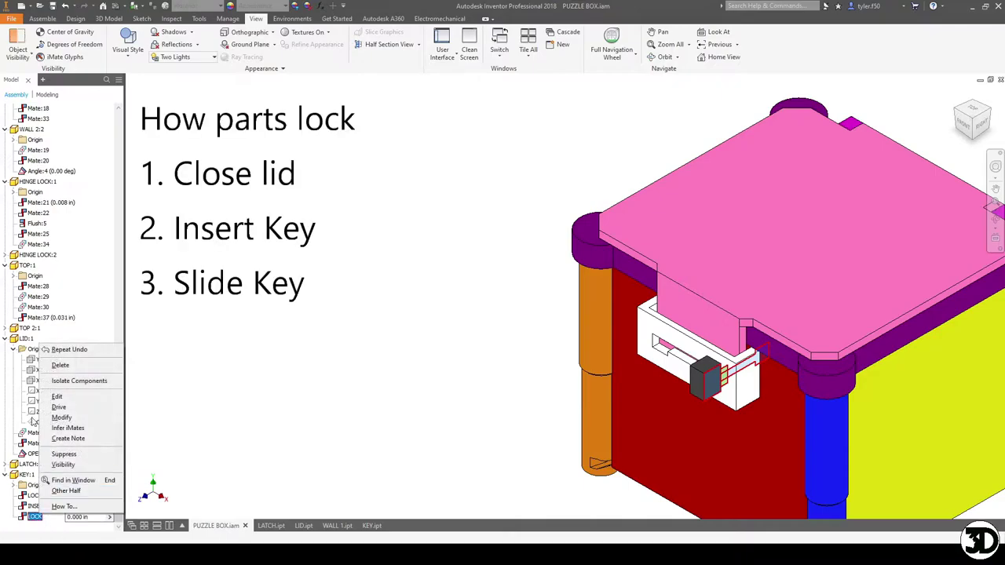
{"action": "left_click", "coordinate": [59, 408]}
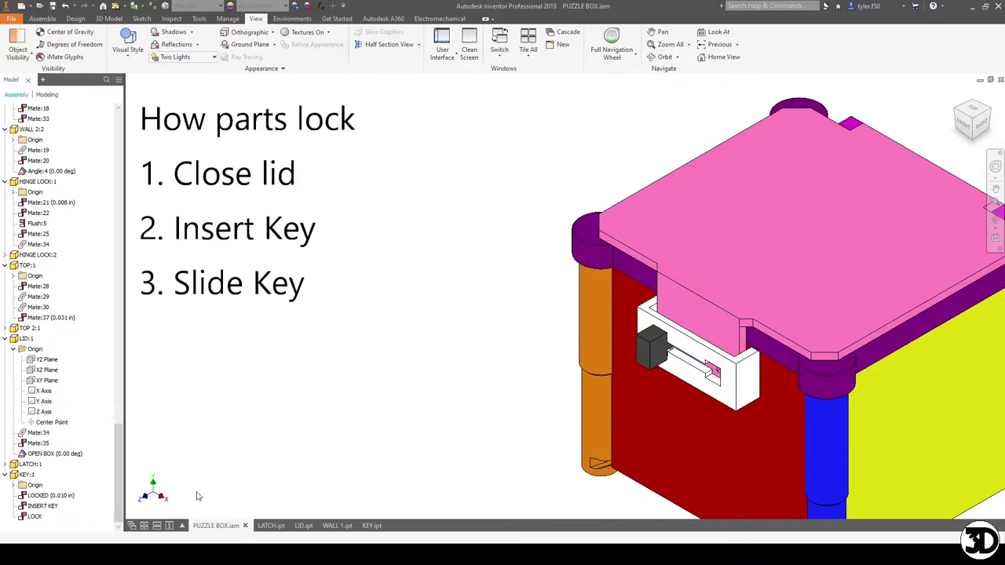
{"action": "scroll", "coordinate": [707, 377], "scroll_direction": "down", "scroll_amount": 6}
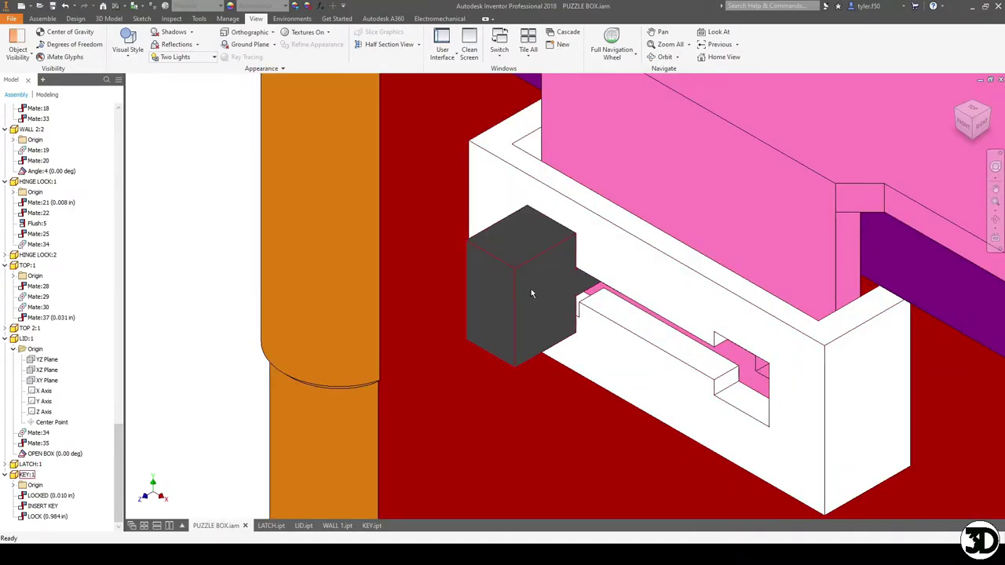
{"action": "right_click", "coordinate": [68, 496]}
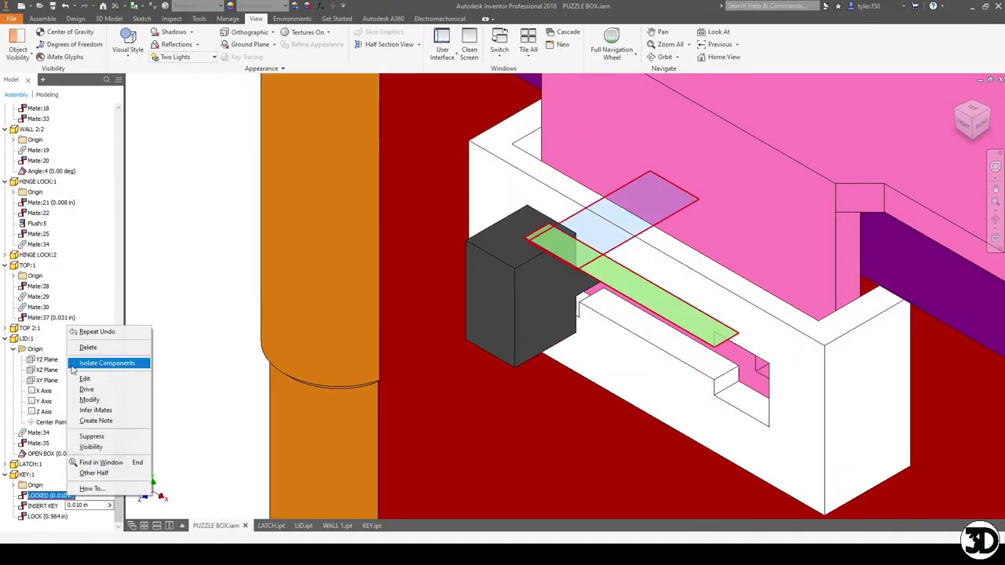
{"action": "left_click", "coordinate": [87, 389]}
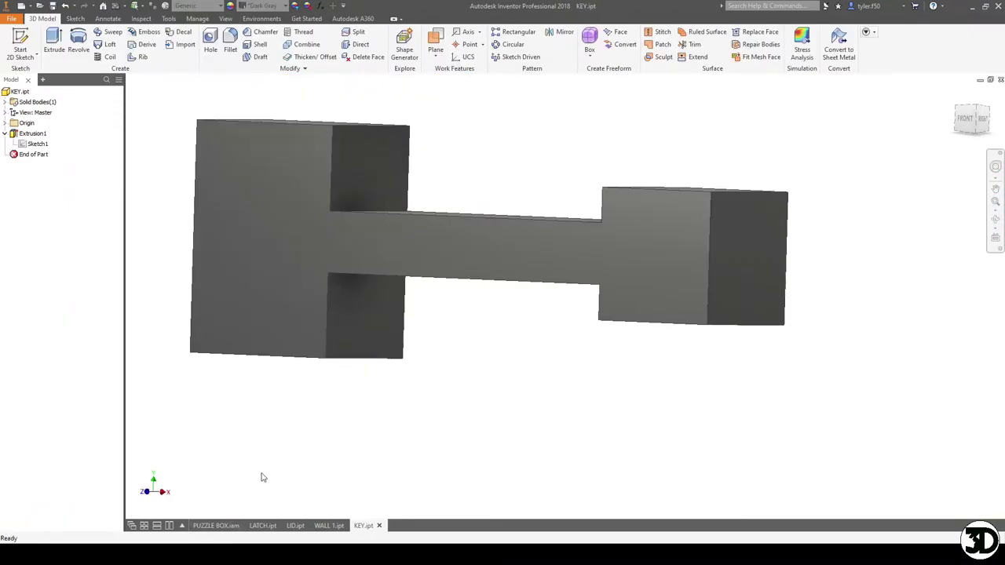
{"action": "key", "text": "F4"}
{"action": "left_click_drag", "start_coordinate": [592, 269], "coordinate": [589, 291]}
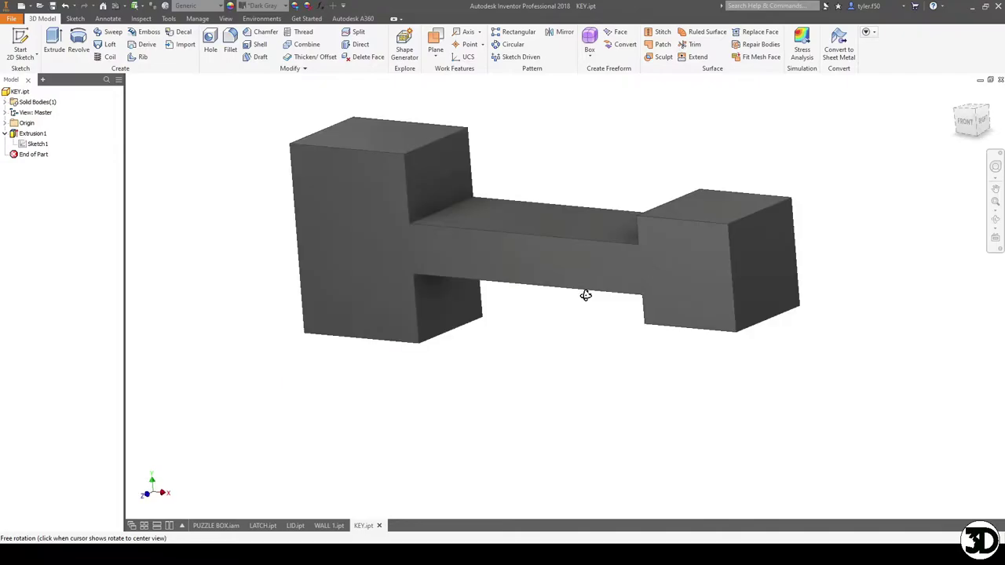
{"action": "key", "text": "Escape"}
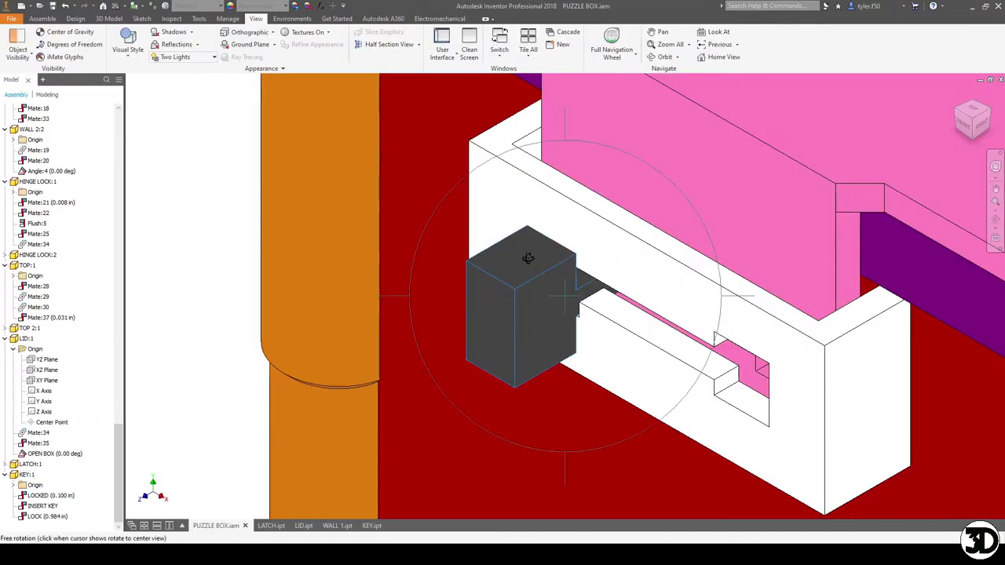
{"action": "left_click_drag", "start_coordinate": [577, 314], "coordinate": [597, 343]}
{"action": "scroll", "coordinate": [631, 285], "scroll_direction": "up", "scroll_amount": 3}
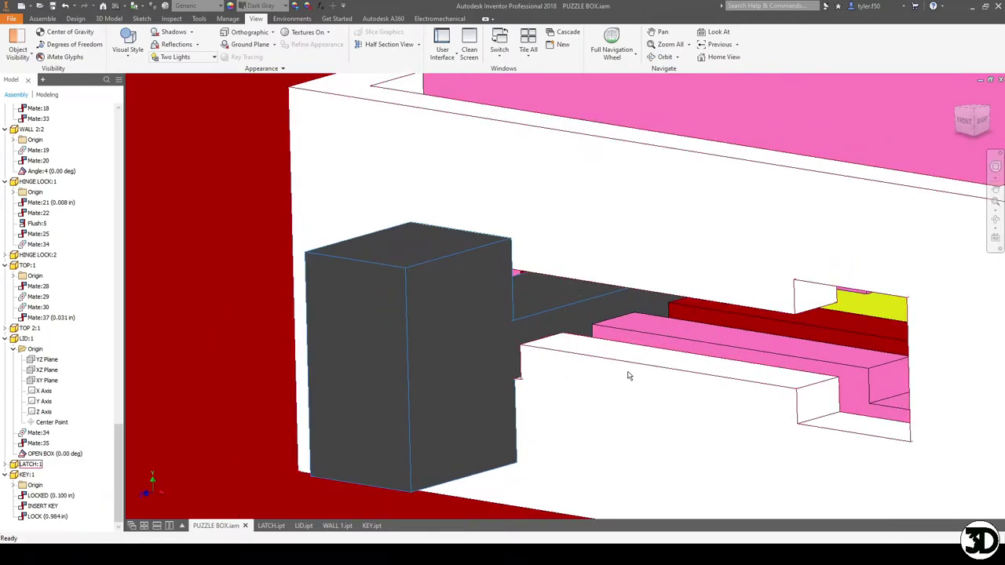
- Create a half section view of the assembly cut on its YZ Plane
{"action": "key", "text": "Escape"}
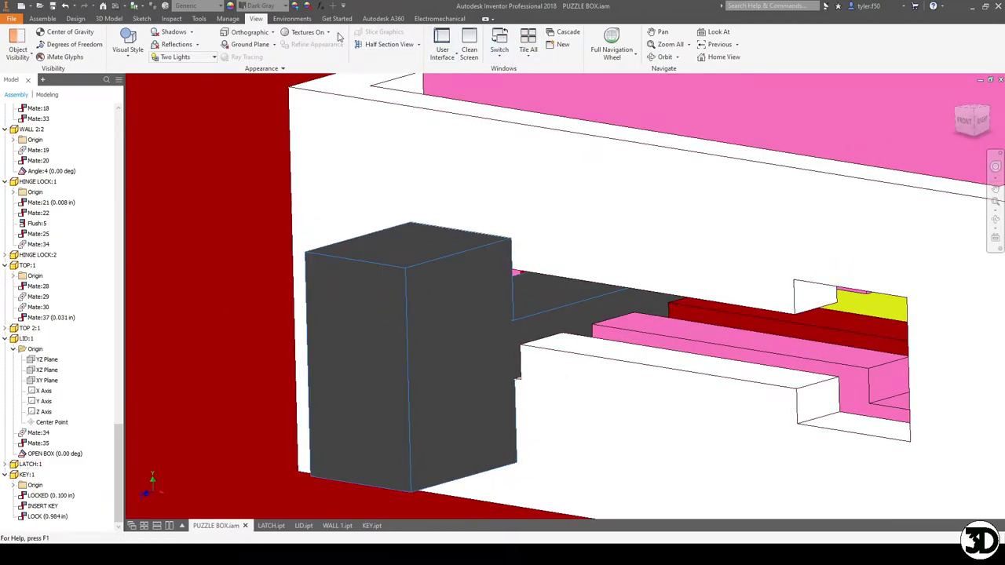
{"action": "left_click", "coordinate": [419, 45]}
{"action": "left_click", "coordinate": [396, 83]}
{"action": "scroll", "coordinate": [99, 266], "scroll_direction": "up", "scroll_amount": 6}
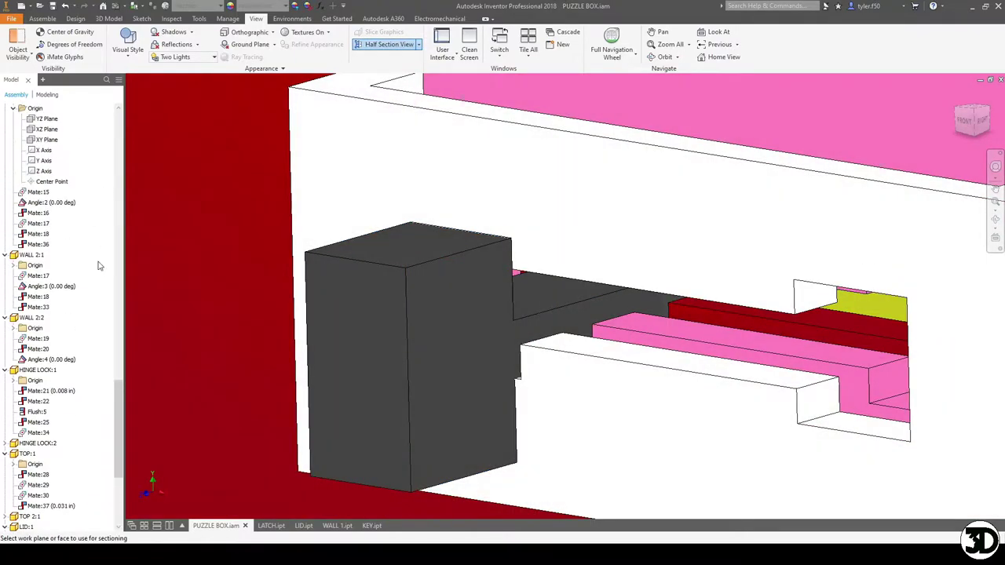
{"action": "left_click_drag", "start_coordinate": [120, 416], "coordinate": [122, 118]}
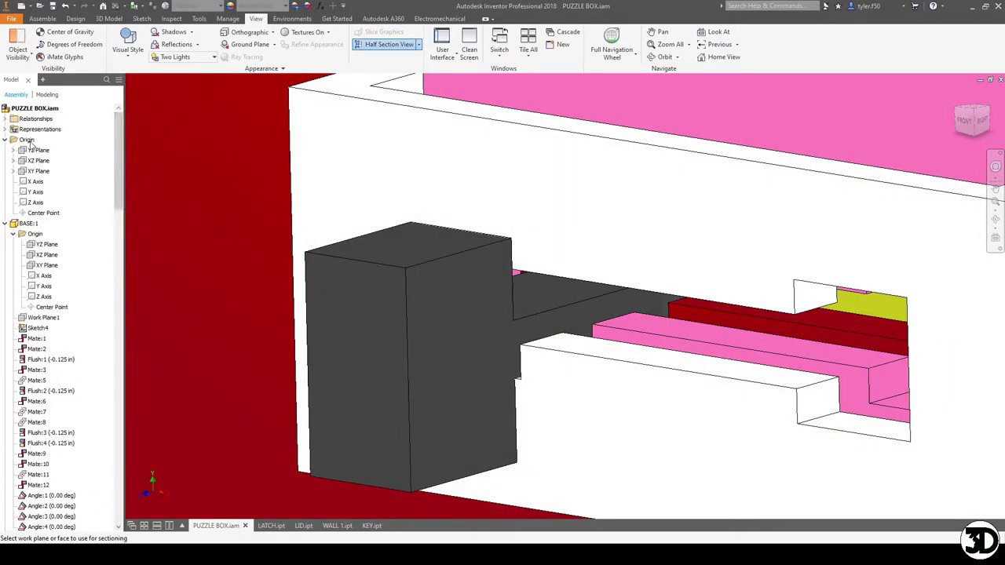
{"action": "left_click", "coordinate": [37, 151]}
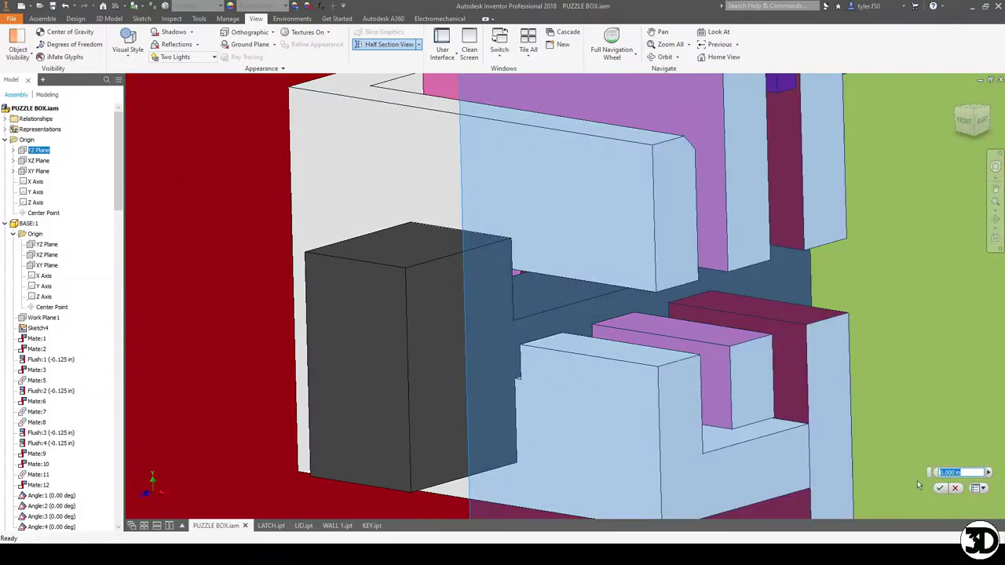
{"action": "left_click", "coordinate": [941, 488]}
- Orbit the sectioned assembly to a side-on view of the key passing through the latch
{"action": "key", "text": "F4"}
{"action": "left_click_drag", "start_coordinate": [572, 269], "coordinate": [532, 249]}
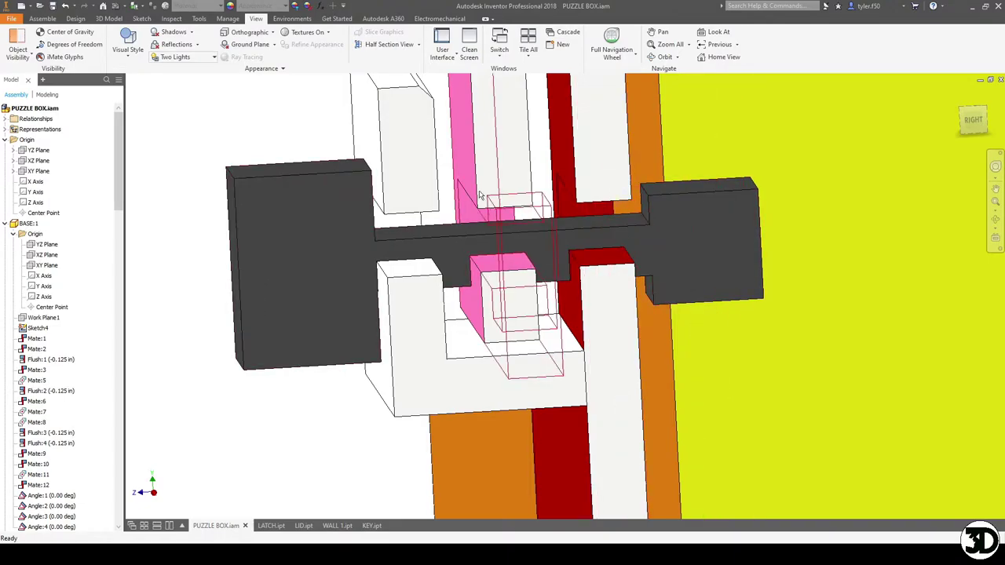
{"action": "middle_click_drag", "start_coordinate": [480, 251], "coordinate": [646, 269], "text": "shift"}
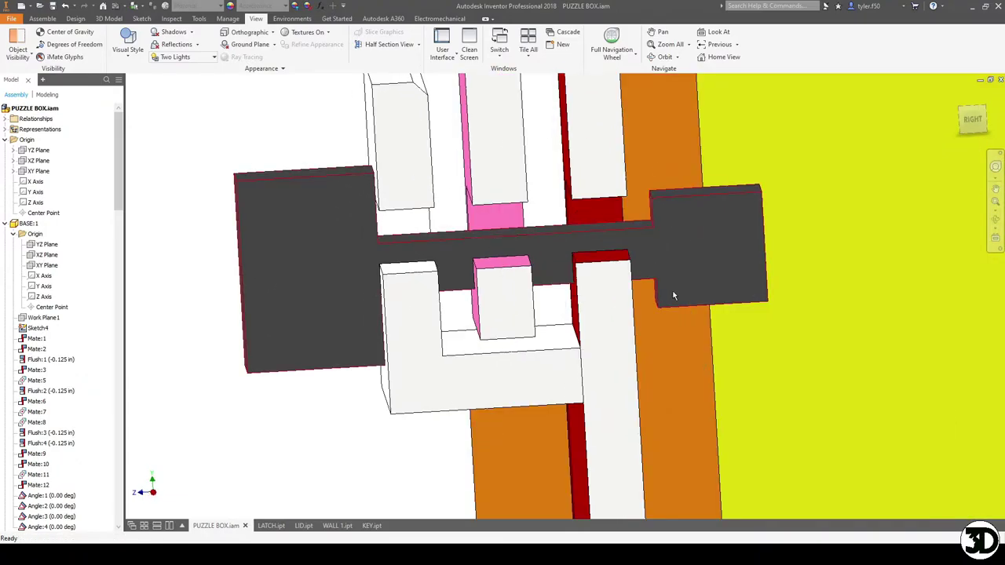
{"action": "middle_click_drag", "start_coordinate": [629, 299], "coordinate": [644, 281], "text": "shift"}
{"action": "scroll", "coordinate": [644, 281], "scroll_direction": "down", "scroll_amount": 5}
{"action": "scroll", "coordinate": [595, 269], "scroll_direction": "up", "scroll_amount": 4}
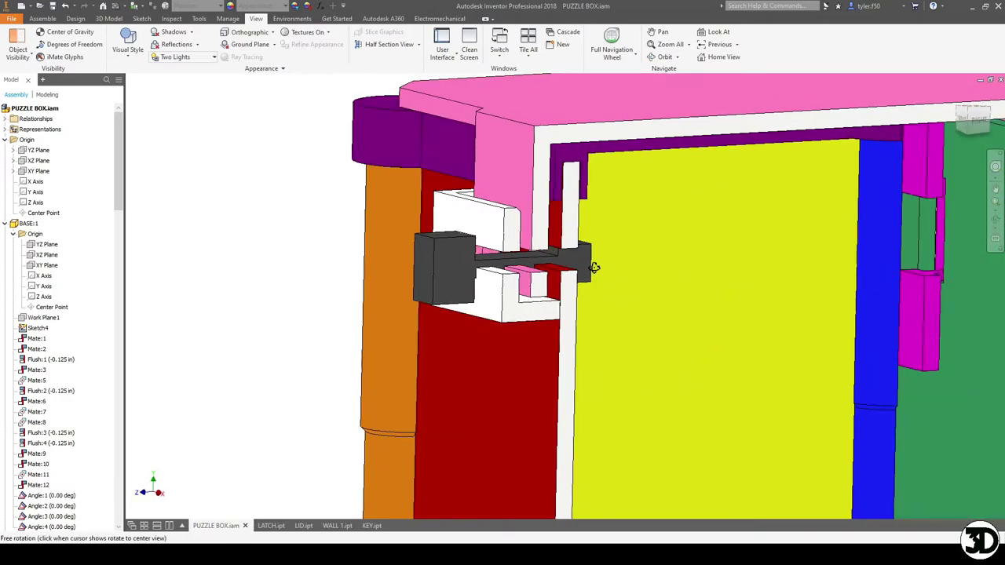
{"action": "middle_click_drag", "start_coordinate": [591, 261], "coordinate": [556, 262], "text": "shift"}
{"action": "scroll", "coordinate": [493, 203], "scroll_direction": "up", "scroll_amount": 3}
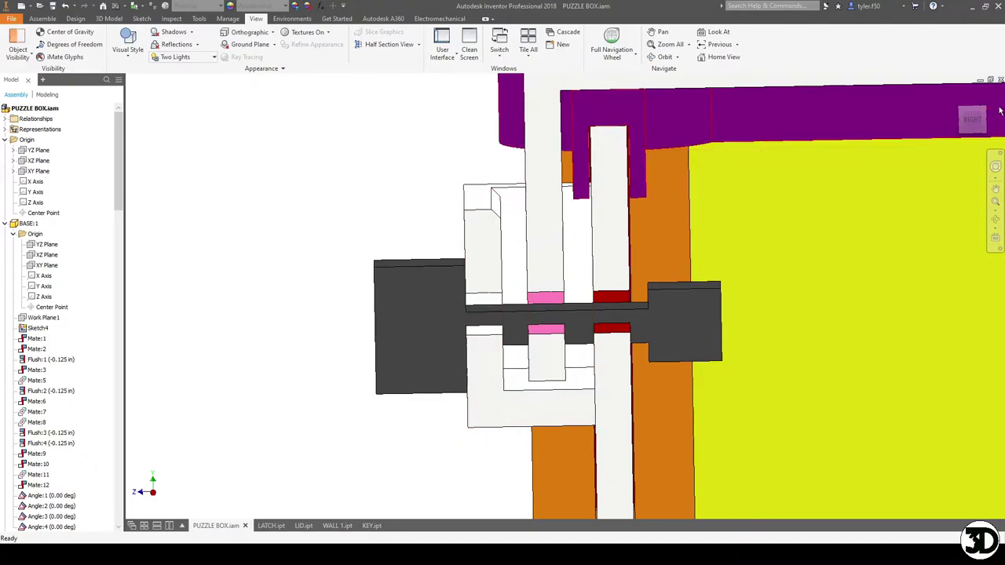
- Snap to the RIGHT ViewCube view and suppress the OPEN BOX constraint
{"action": "left_click", "coordinate": [973, 118]}
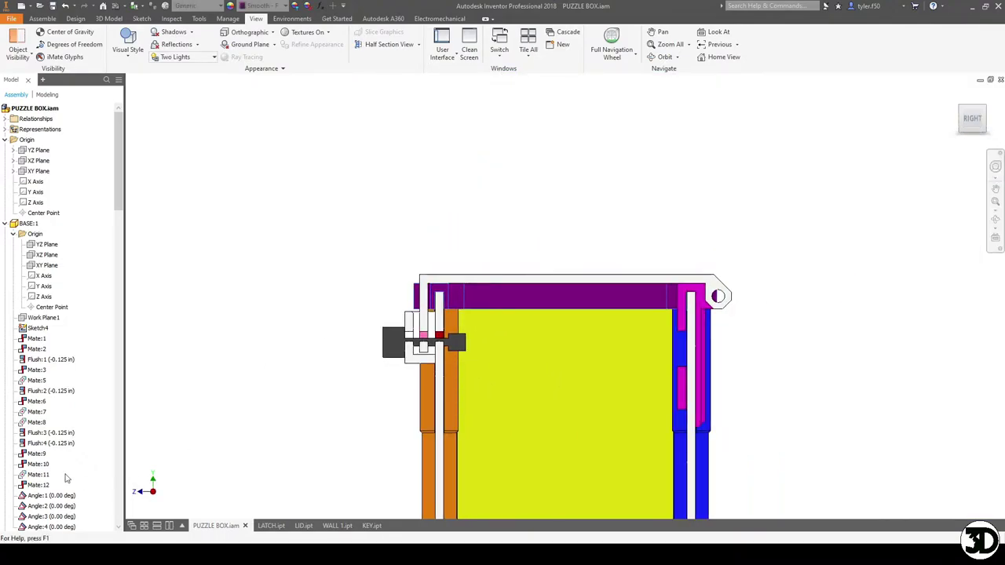
{"action": "left_click_drag", "start_coordinate": [121, 201], "coordinate": [123, 500]}
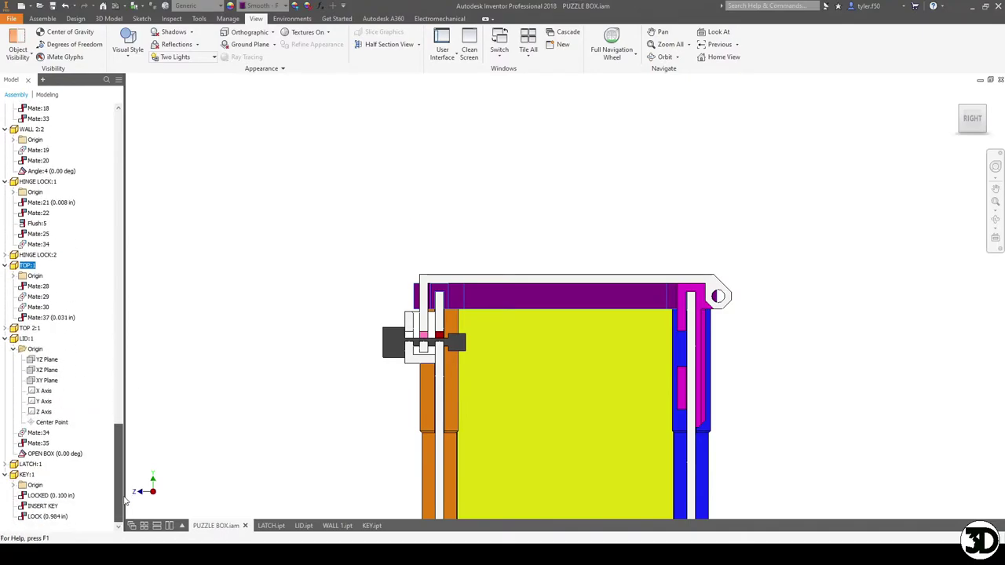
{"action": "left_click", "coordinate": [55, 454]}
{"action": "right_click", "coordinate": [50, 454]}
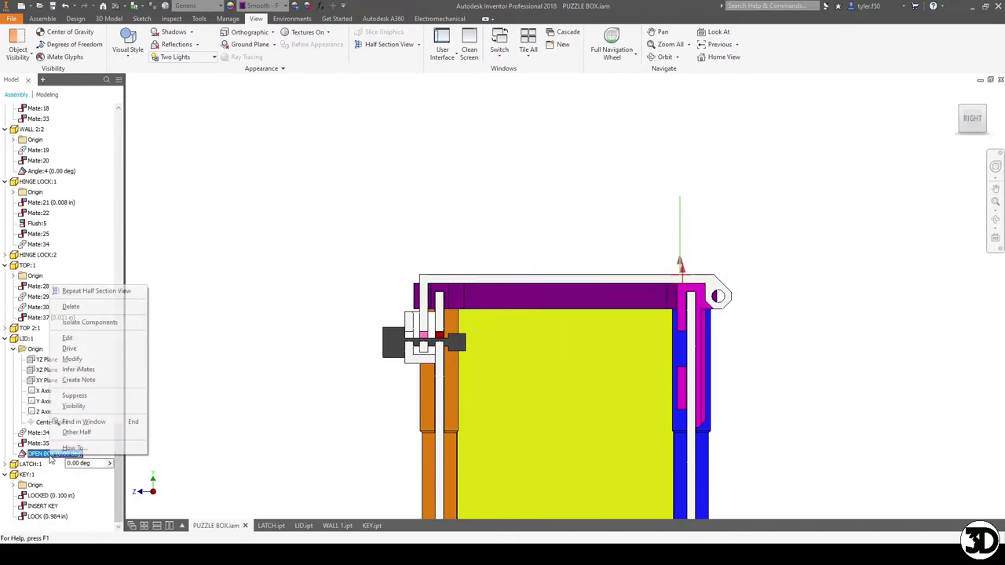
{"action": "left_click", "coordinate": [79, 397]}
- Drag the lid into a tilted, partly open position and select the latch piece
{"action": "scroll", "coordinate": [406, 275], "scroll_direction": "up", "scroll_amount": 2}
{"action": "scroll", "coordinate": [354, 239], "scroll_direction": "up", "scroll_amount": 3}
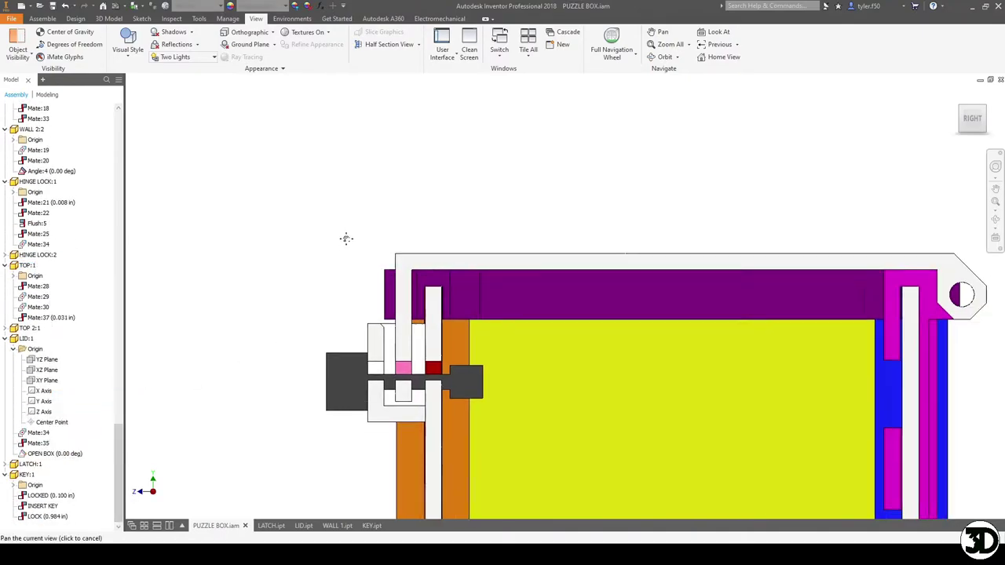
{"action": "left_click_drag", "start_coordinate": [406, 301], "coordinate": [445, 247]}
{"action": "scroll", "coordinate": [388, 332], "scroll_direction": "up", "scroll_amount": 3}
{"action": "scroll", "coordinate": [445, 246], "scroll_direction": "down", "scroll_amount": 5}
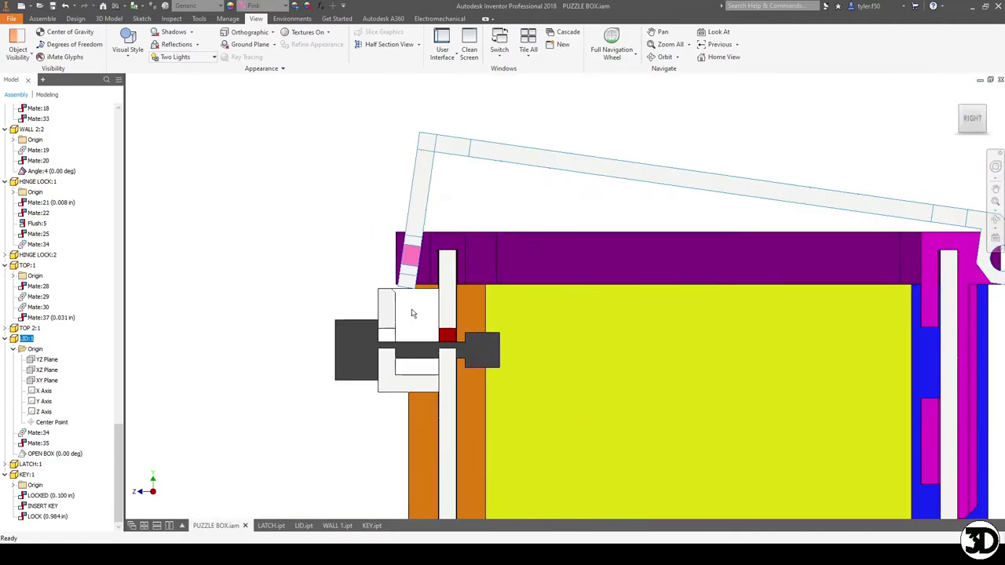
{"action": "left_click_drag", "start_coordinate": [426, 180], "coordinate": [440, 198]}
{"action": "scroll", "coordinate": [399, 303], "scroll_direction": "up", "scroll_amount": 5}
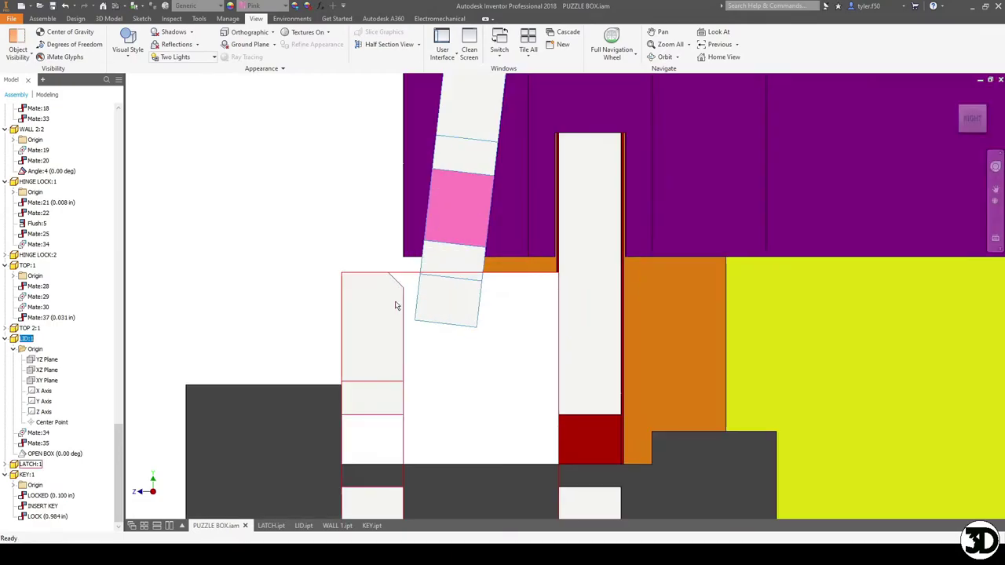
{"action": "left_click", "coordinate": [429, 329]}
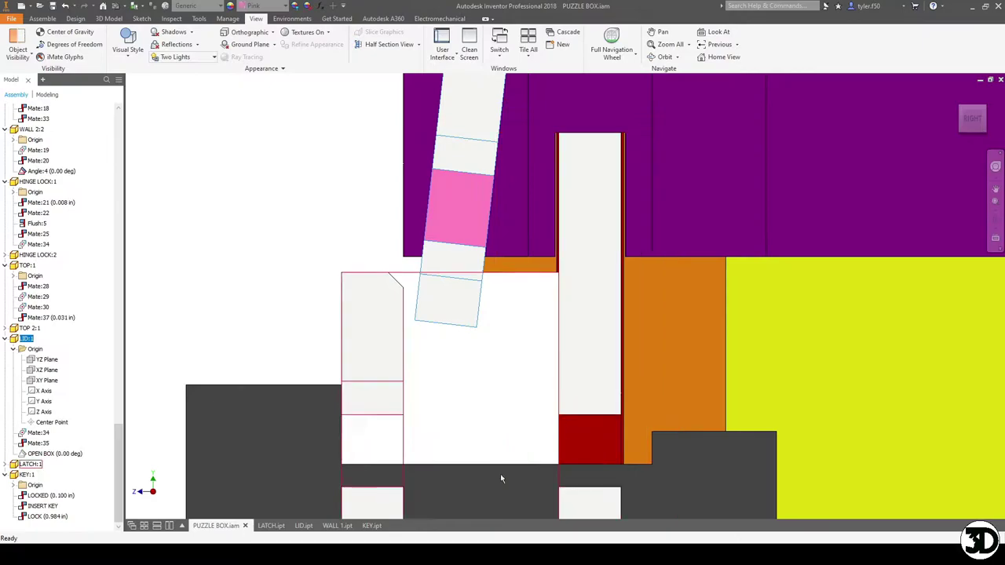
{"action": "middle_click_drag", "start_coordinate": [501, 475], "coordinate": [499, 392], "text": "shift"}
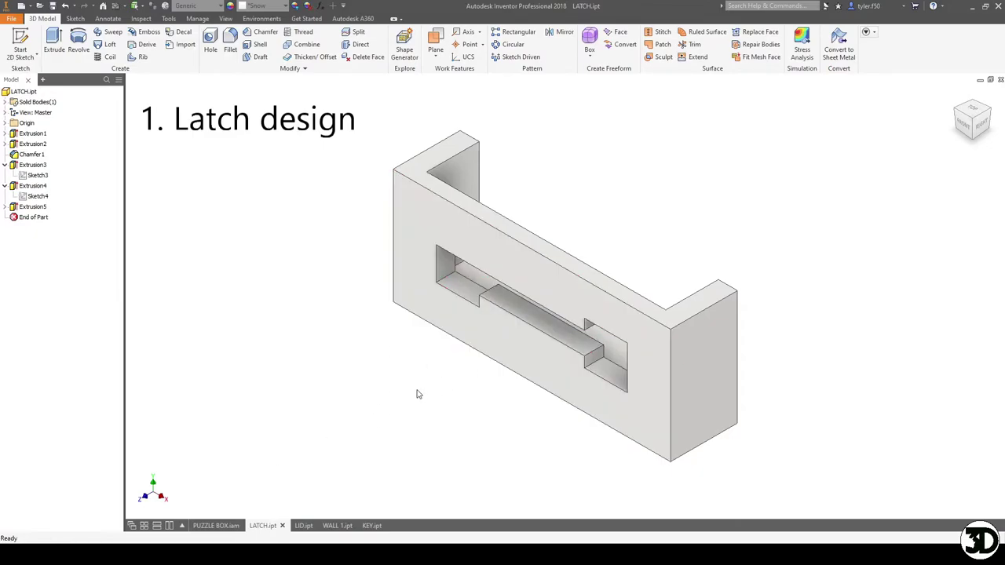
- Orbit the LATCH part and use Look At on its front plate to show the stepped keyway
{"action": "middle_click_drag", "start_coordinate": [460, 382], "coordinate": [450, 234], "text": "shift"}
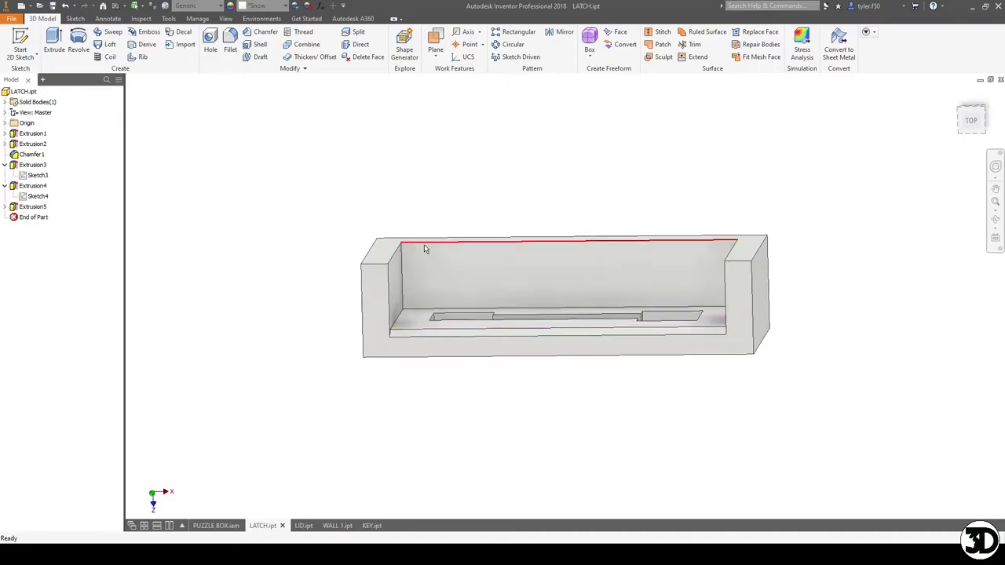
{"action": "middle_click_drag", "start_coordinate": [414, 272], "coordinate": [659, 229], "text": "shift"}
{"action": "key", "text": "Page_Up"}
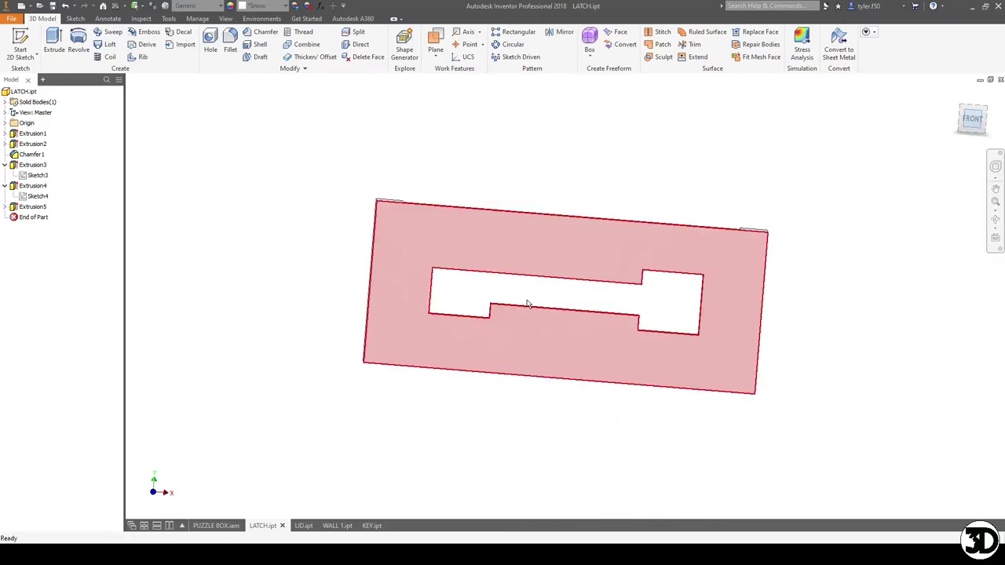
{"action": "left_click", "coordinate": [525, 303]}
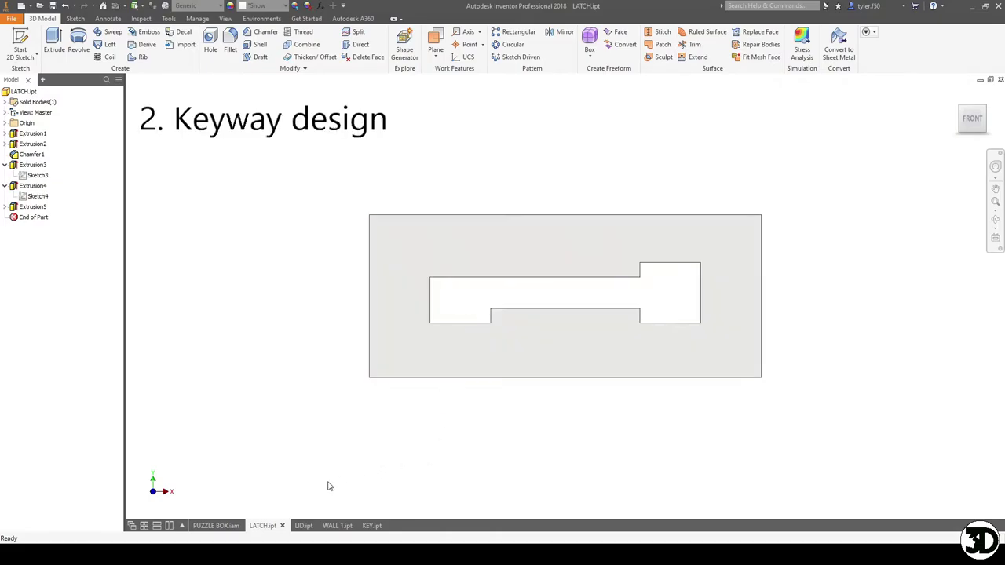
{"action": "left_click", "coordinate": [216, 525]}
- Open LATCH.ipt and edit the Extrusion3 sketch (Sketch3)
{"action": "scroll", "coordinate": [448, 390], "scroll_direction": "down", "scroll_amount": 8}
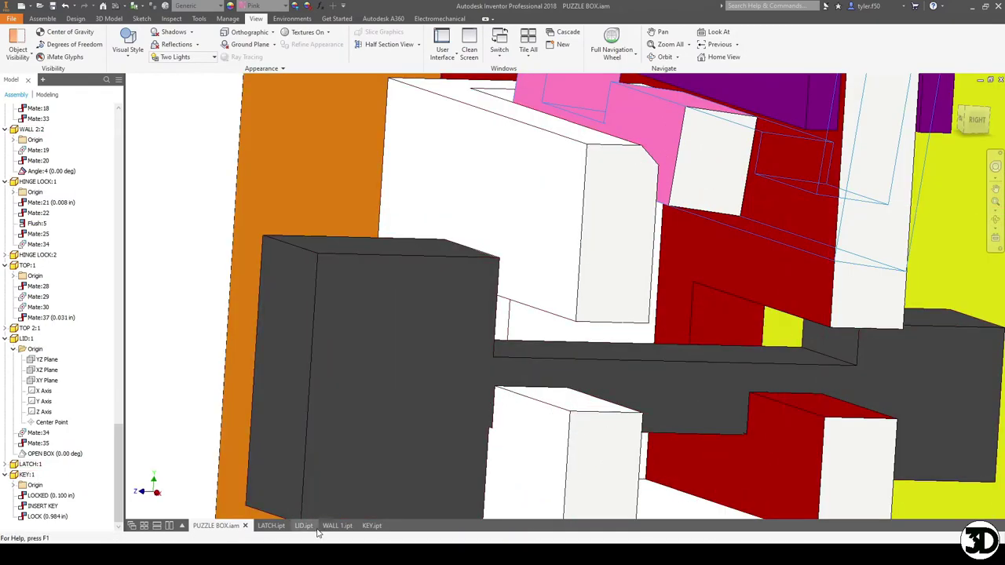
{"action": "left_click", "coordinate": [273, 525]}
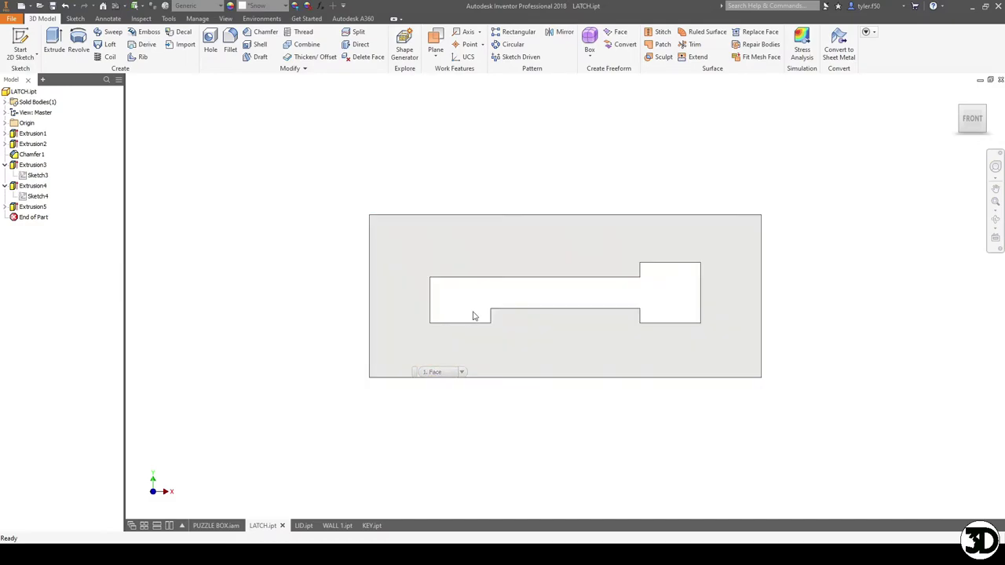
{"action": "right_click", "coordinate": [33, 165]}
{"action": "left_click", "coordinate": [66, 258]}
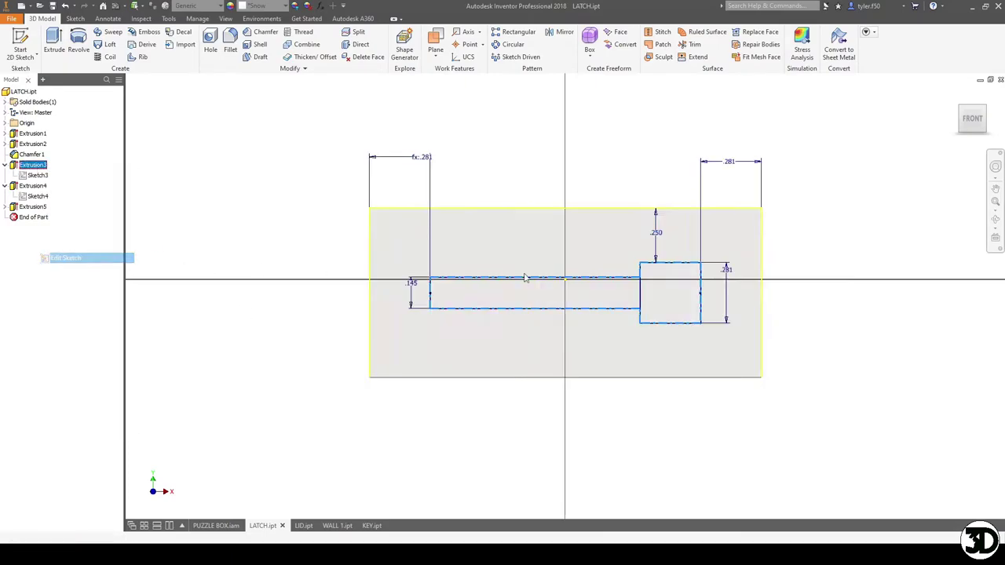
- Check the keyway's .281 and .145 dimensions, keep them unchanged, and finish the sketch
{"action": "scroll", "coordinate": [724, 301], "scroll_direction": "down", "scroll_amount": 3}
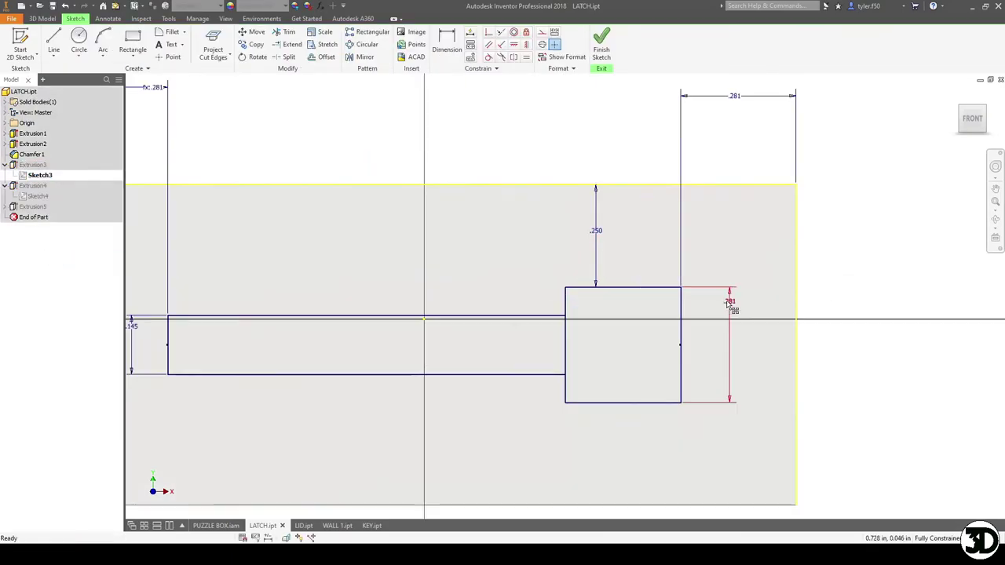
{"action": "double_click", "coordinate": [729, 300]}
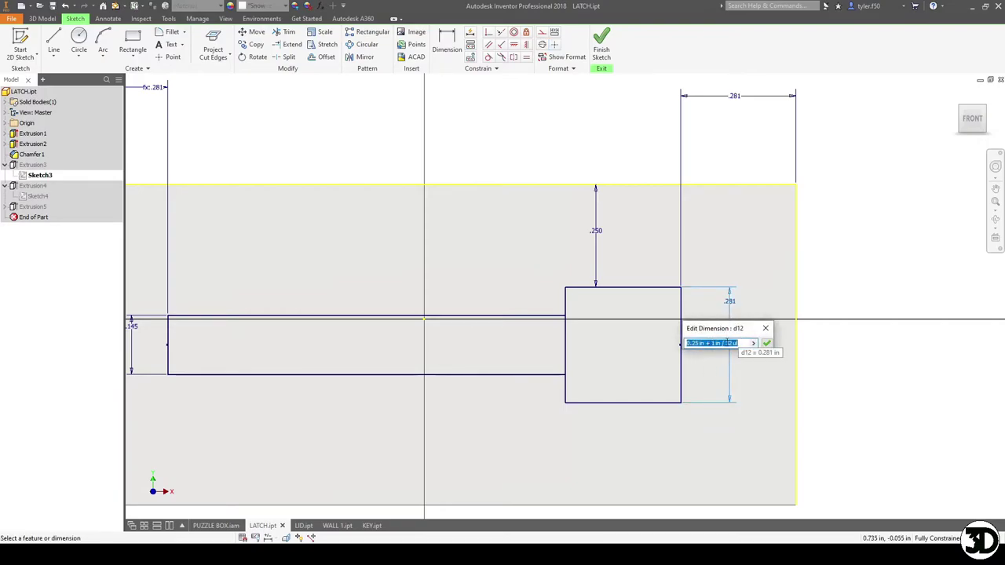
{"action": "left_click", "coordinate": [766, 344]}
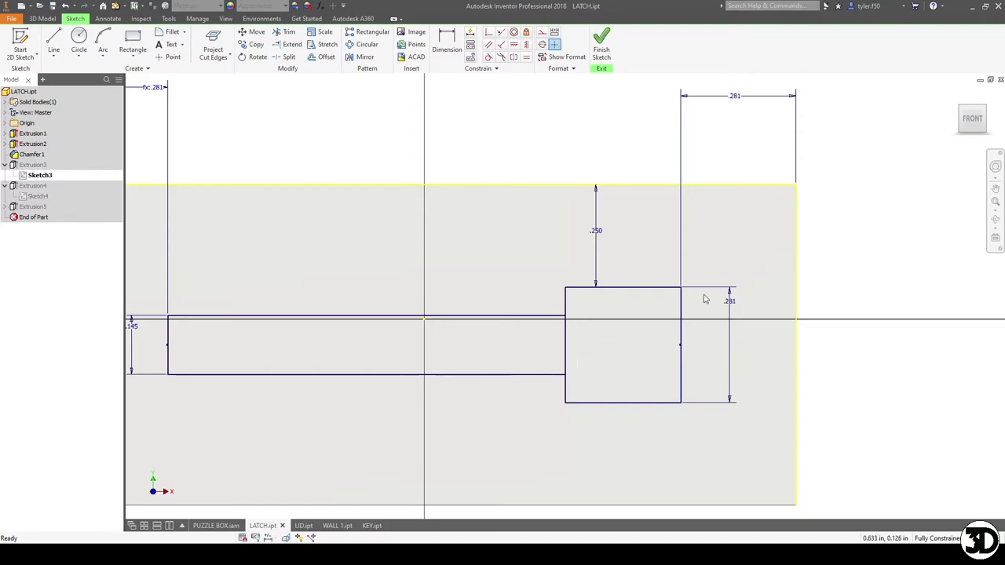
{"action": "scroll", "coordinate": [658, 359], "scroll_direction": "down", "scroll_amount": 3}
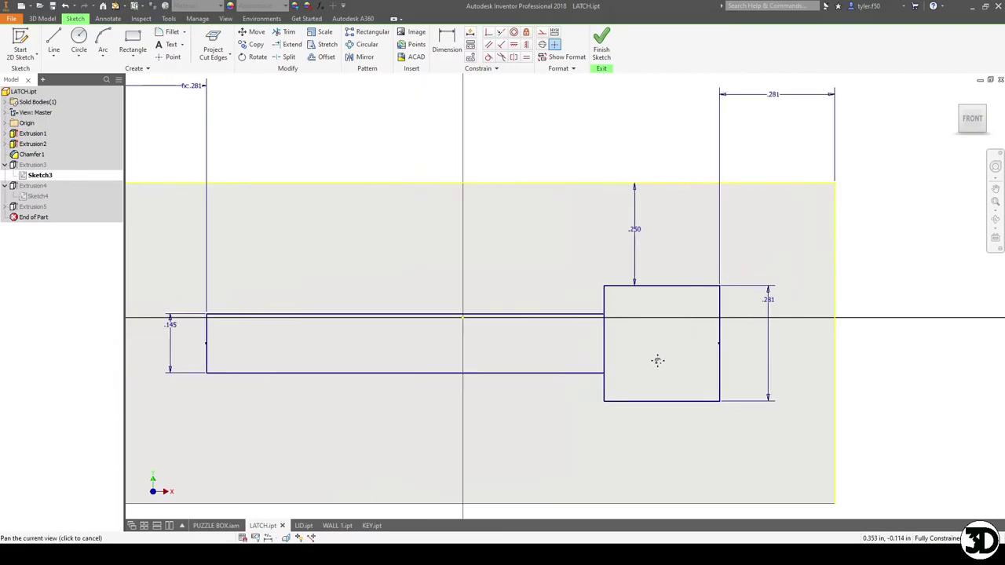
{"action": "double_click", "coordinate": [382, 340]}
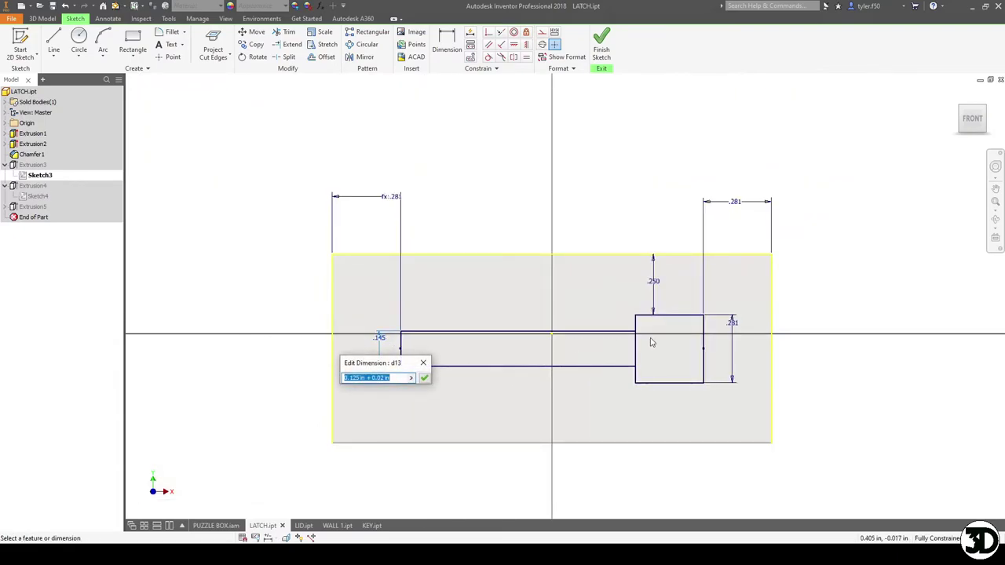
{"action": "left_click", "coordinate": [424, 379]}
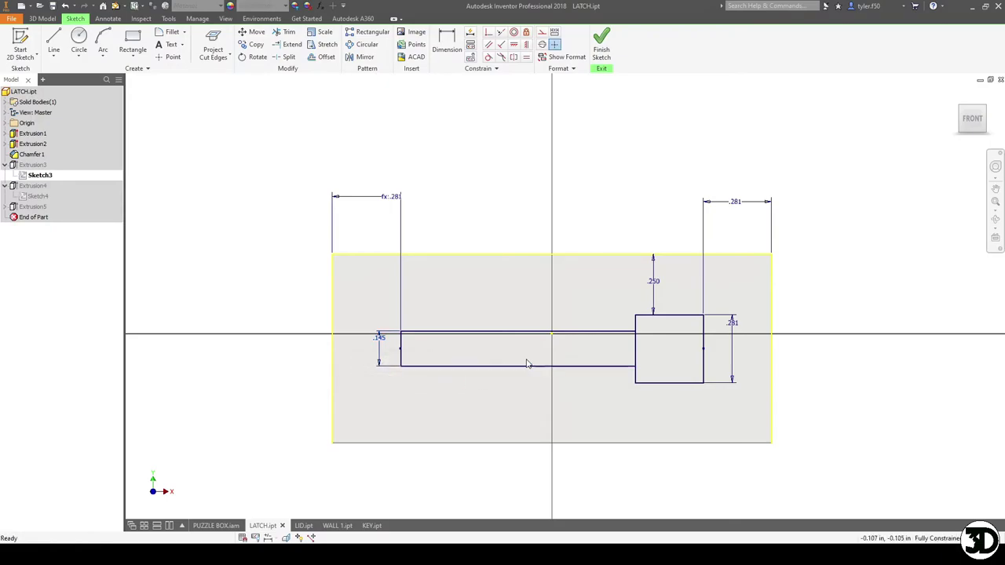
{"action": "left_click", "coordinate": [601, 44]}
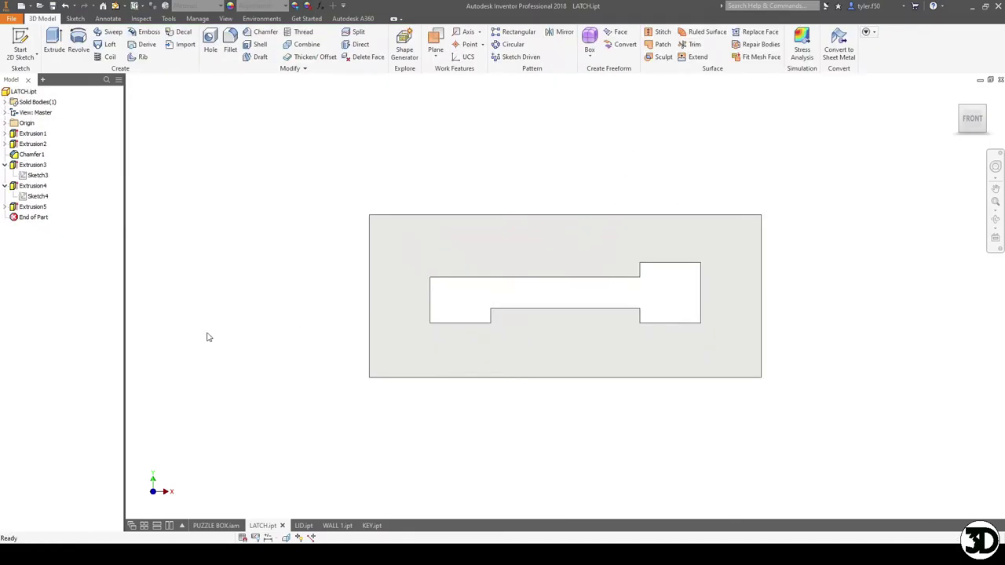
{"action": "right_click", "coordinate": [38, 187]}
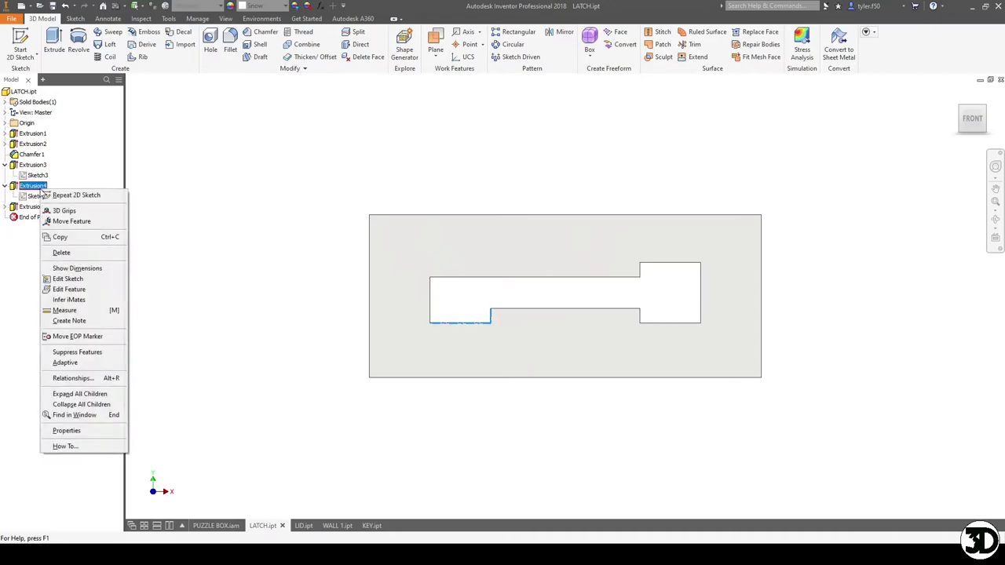
{"action": "left_click", "coordinate": [48, 279]}
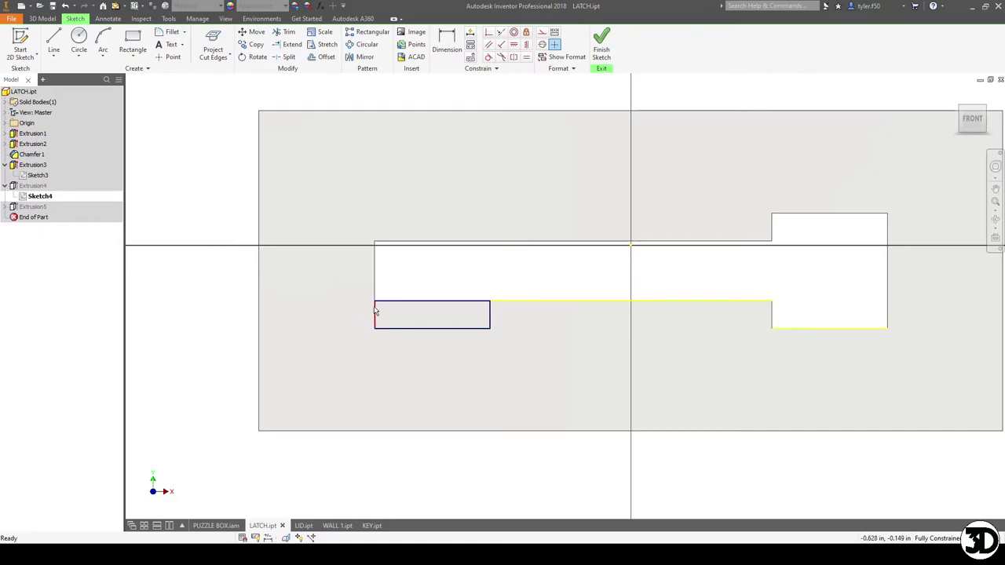
{"action": "left_click", "coordinate": [602, 40]}
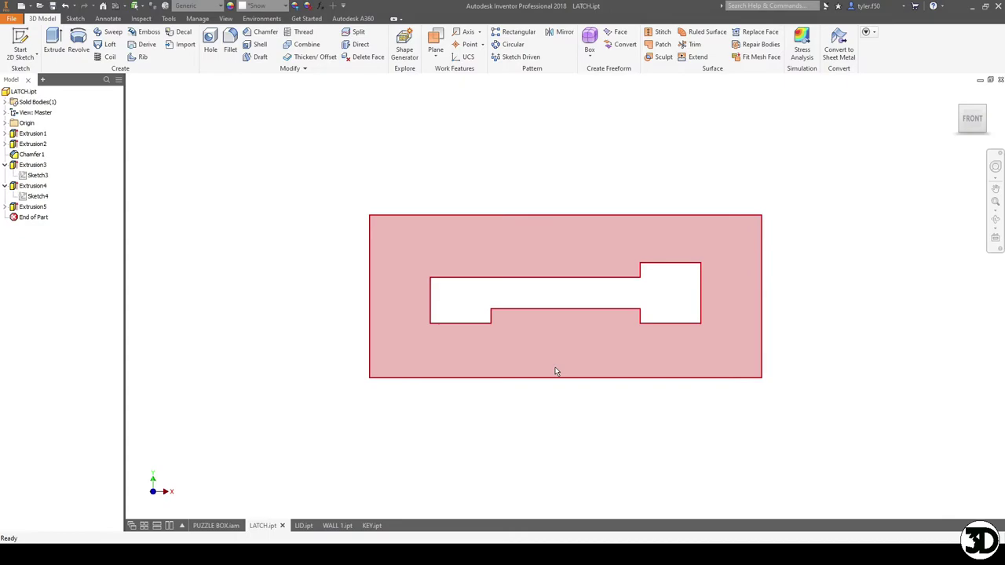
{"action": "mouse_move", "coordinate": [573, 388]}
{"action": "left_click", "coordinate": [305, 526]}
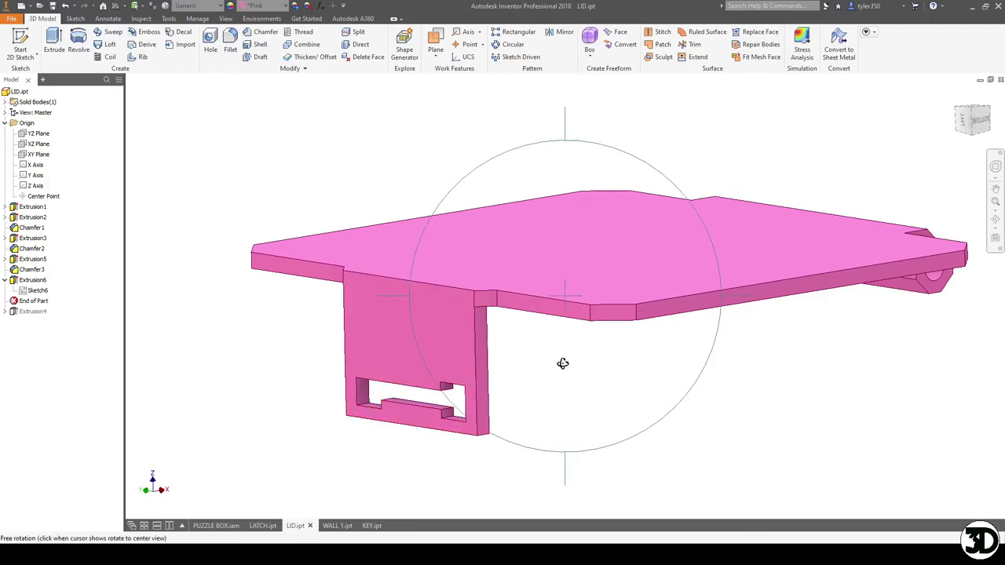
- Orbit LID.ipt to its slotted tab and WALL 1.ipt to its back, then open KEY.ipt
{"action": "middle_click_drag", "start_coordinate": [560, 363], "coordinate": [601, 359], "text": "shift"}
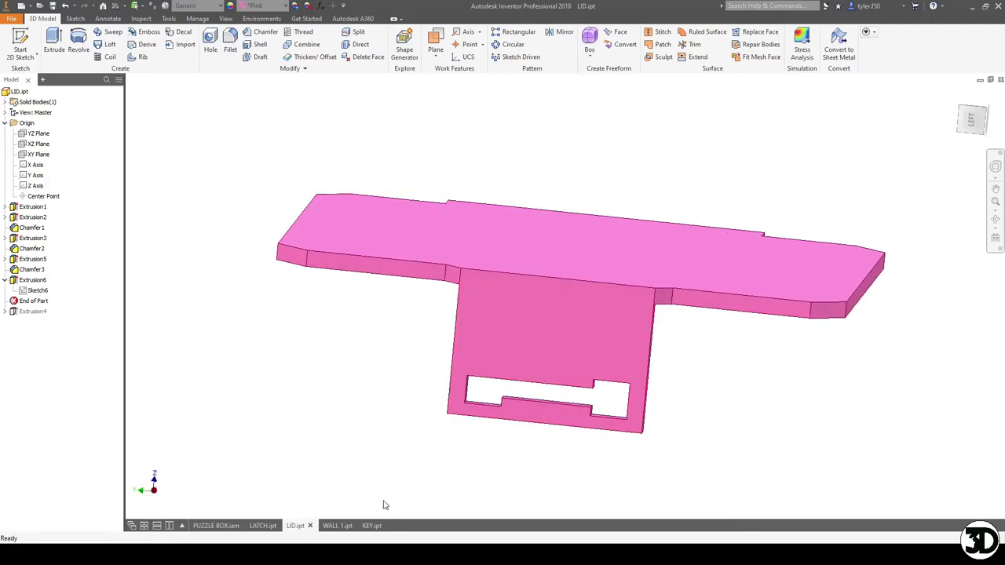
{"action": "left_click", "coordinate": [337, 525]}
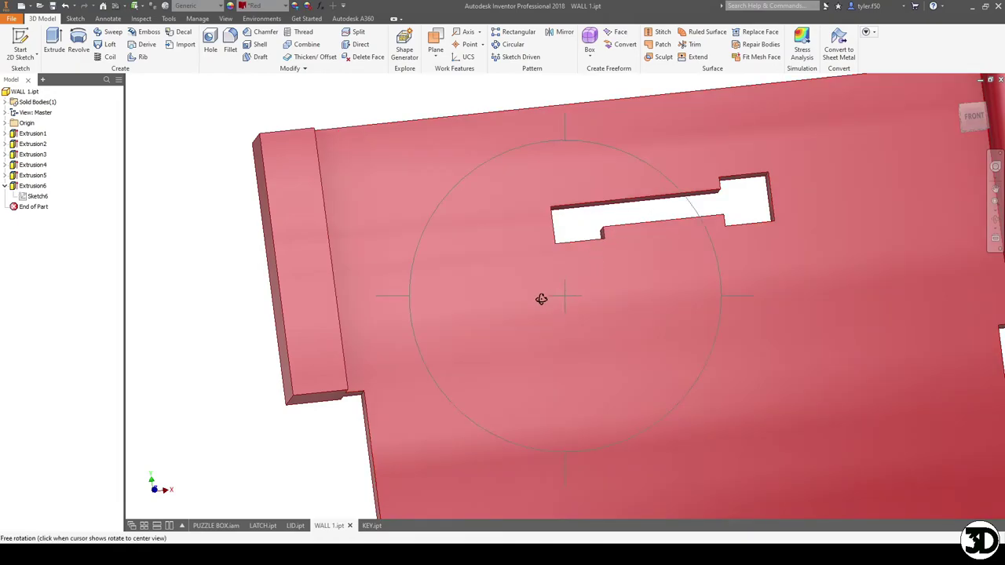
{"action": "middle_click_drag", "start_coordinate": [541, 300], "coordinate": [657, 298], "text": "shift"}
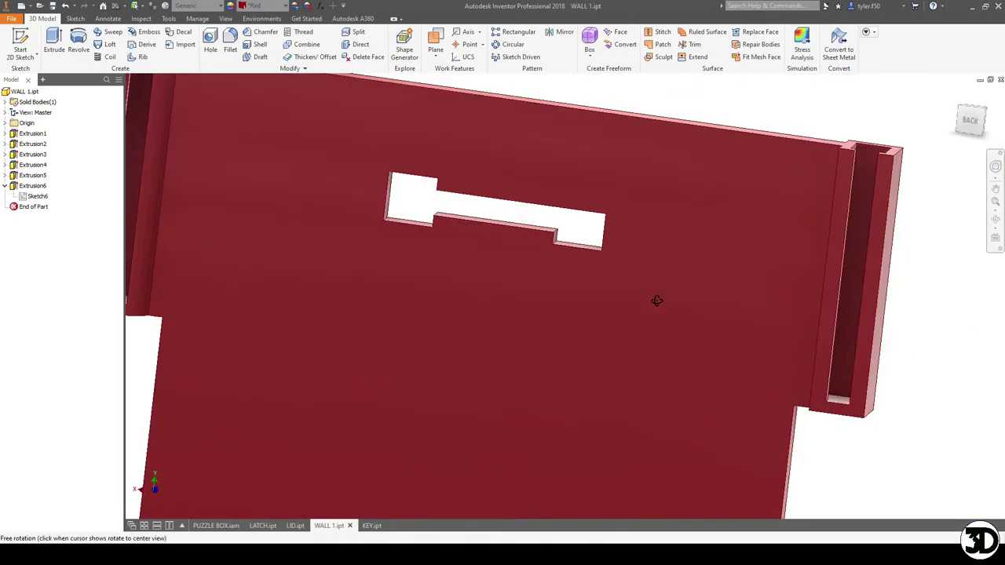
{"action": "left_click", "coordinate": [372, 525]}
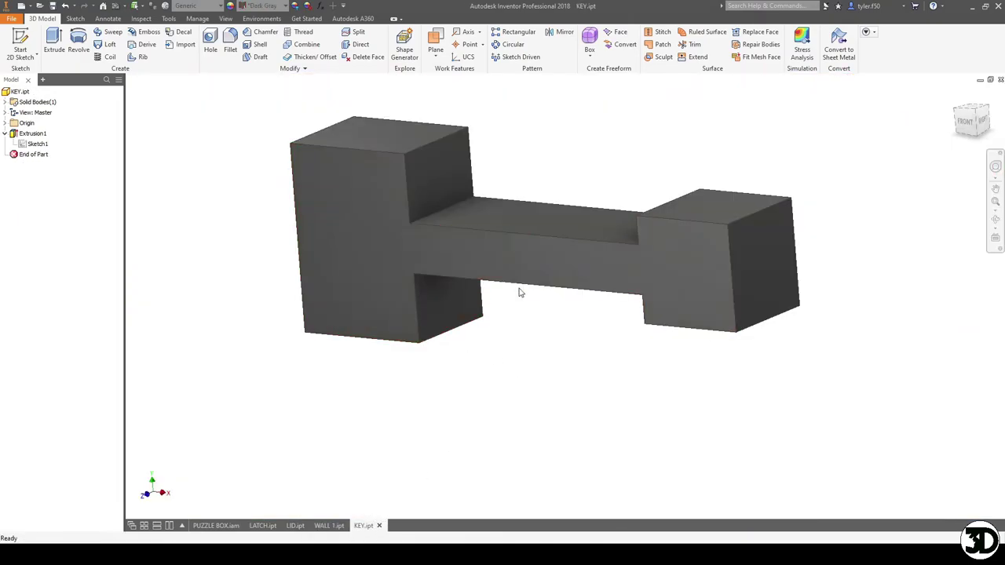
{"action": "scroll", "coordinate": [519, 293], "scroll_direction": "down", "scroll_amount": 3}
{"action": "mouse_move", "coordinate": [487, 319]}
{"action": "middle_mouse_down", "text": "shift"}
{"action": "mouse_move", "coordinate": [424, 330]}
{"action": "mouse_move", "coordinate": [494, 333]}
{"action": "middle_mouse_up", "text": "shift"}
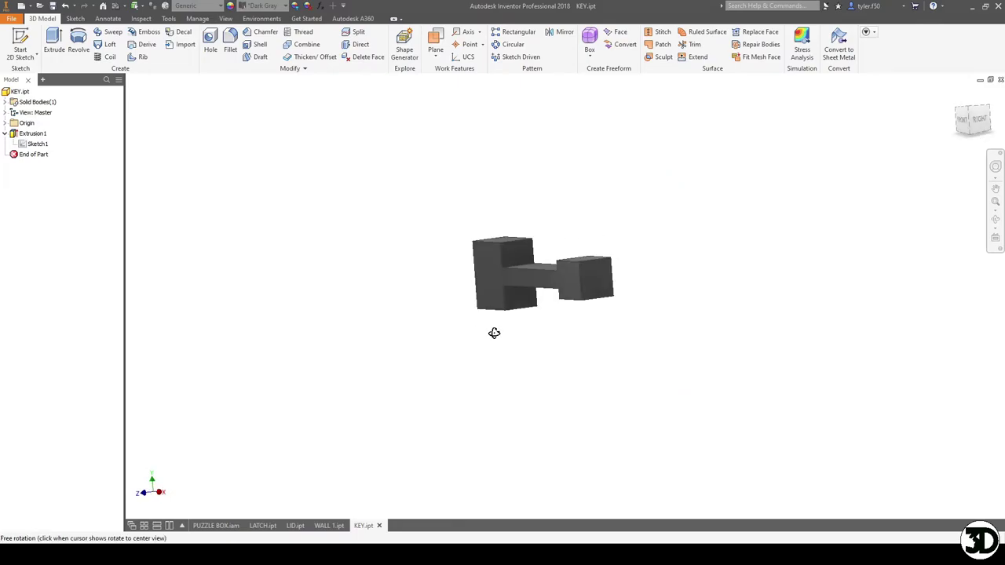
{"action": "right_click", "coordinate": [29, 134]}
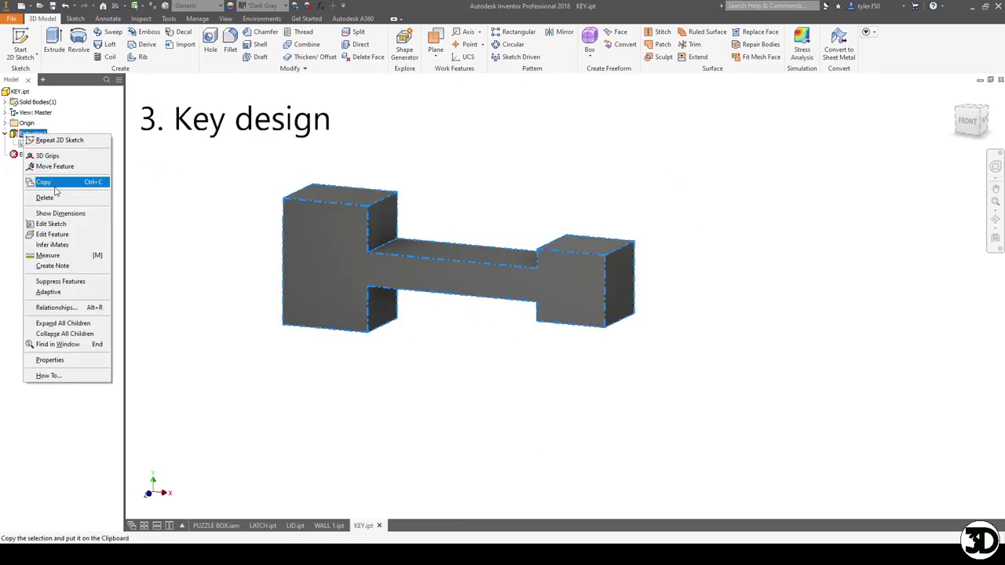
{"action": "left_click", "coordinate": [51, 223]}
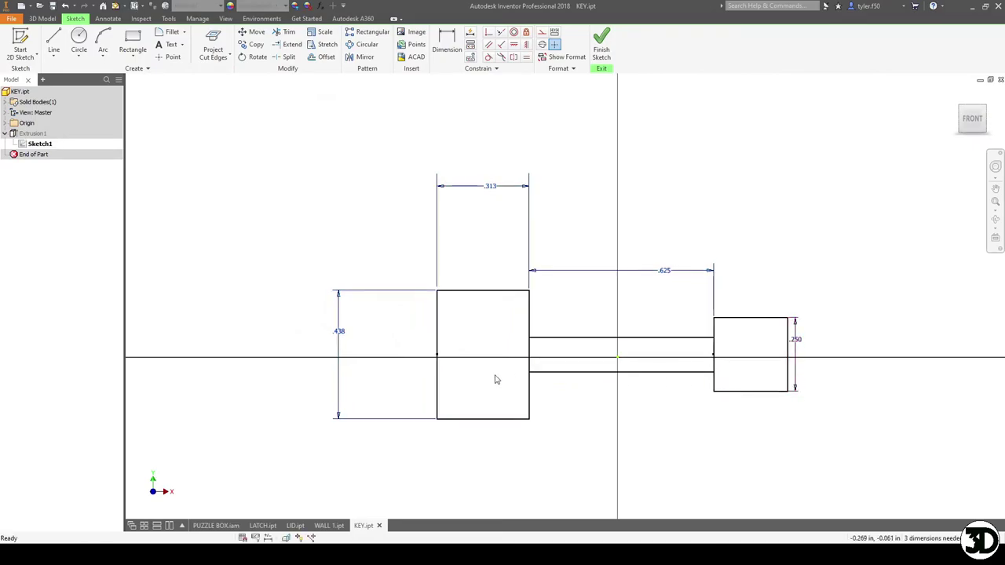
{"action": "double_click", "coordinate": [342, 335]}
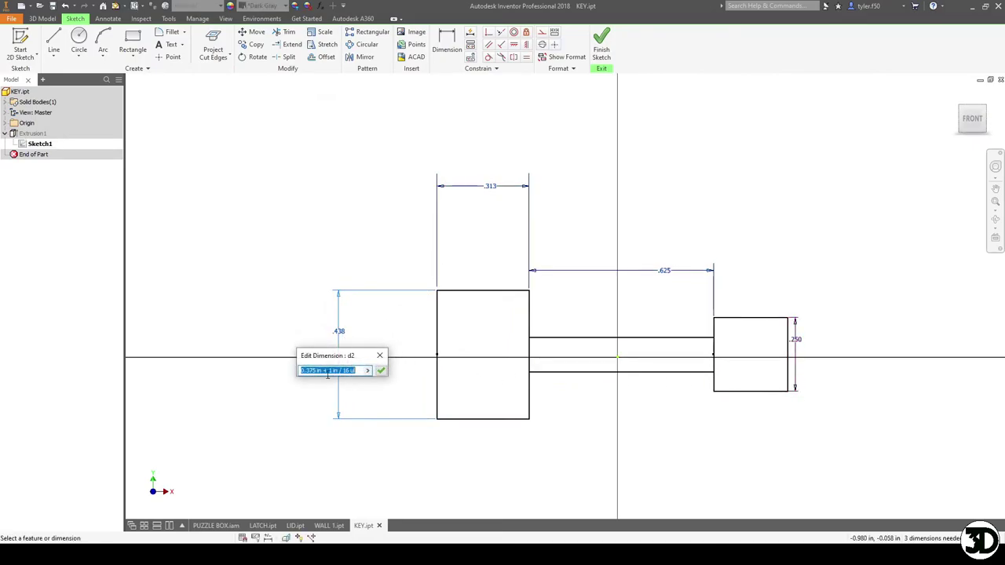
{"action": "left_click", "coordinate": [381, 371]}
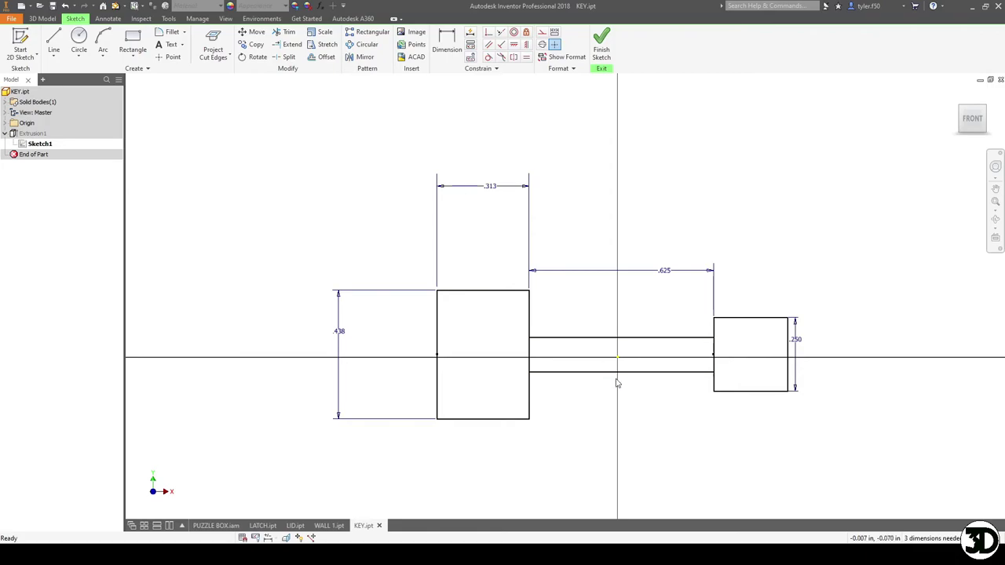
{"action": "double_click", "coordinate": [666, 272]}
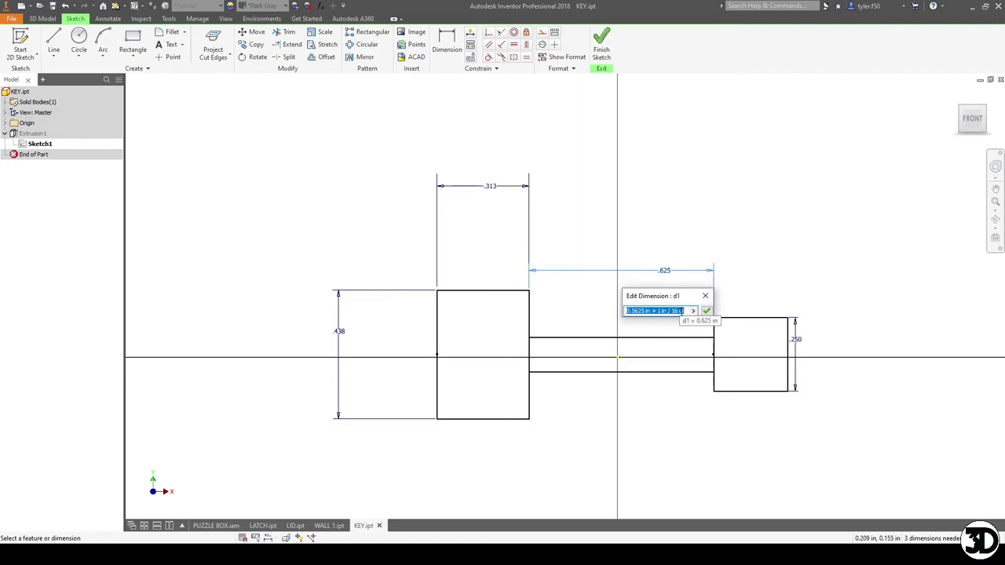
{"action": "left_click", "coordinate": [707, 312]}
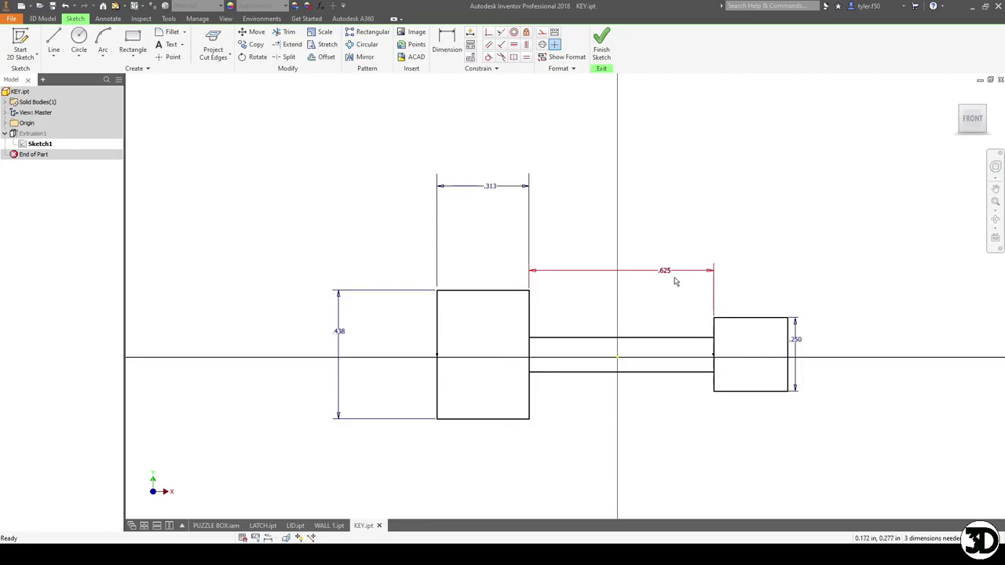
{"action": "left_click", "coordinate": [602, 46]}
{"action": "mouse_move", "coordinate": [636, 302]}
{"action": "middle_mouse_down", "text": "shift"}
{"action": "mouse_move", "coordinate": [532, 381]}
{"action": "mouse_move", "coordinate": [621, 332]}
{"action": "middle_mouse_up", "text": "shift"}
{"action": "key", "text": "F6"}
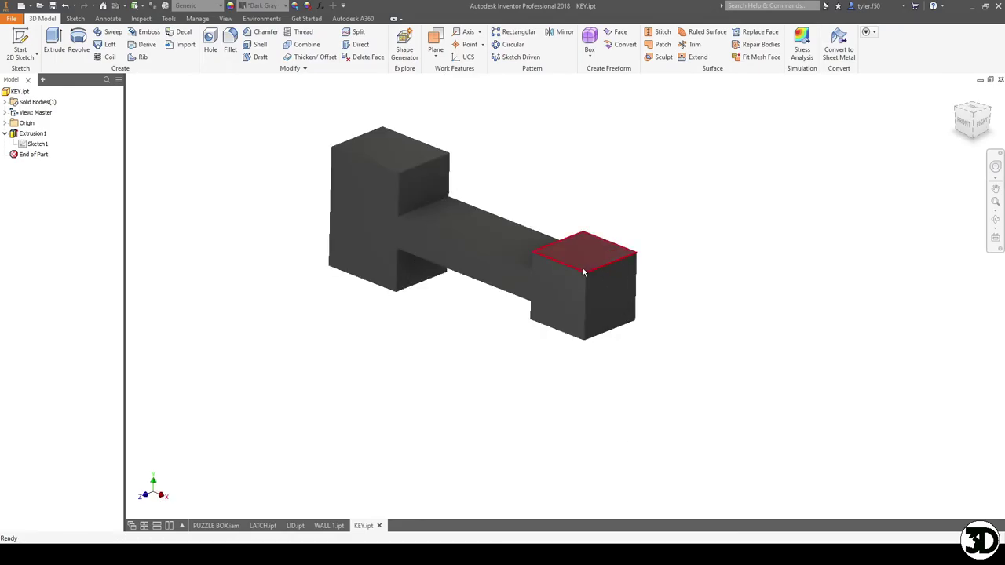
- Return to PUZZLE BOX.iam, end the half section view, and restore the Home View
{"action": "left_click", "coordinate": [214, 525]}
{"action": "middle_click_drag", "start_coordinate": [494, 458], "coordinate": [565, 275], "text": "shift"}
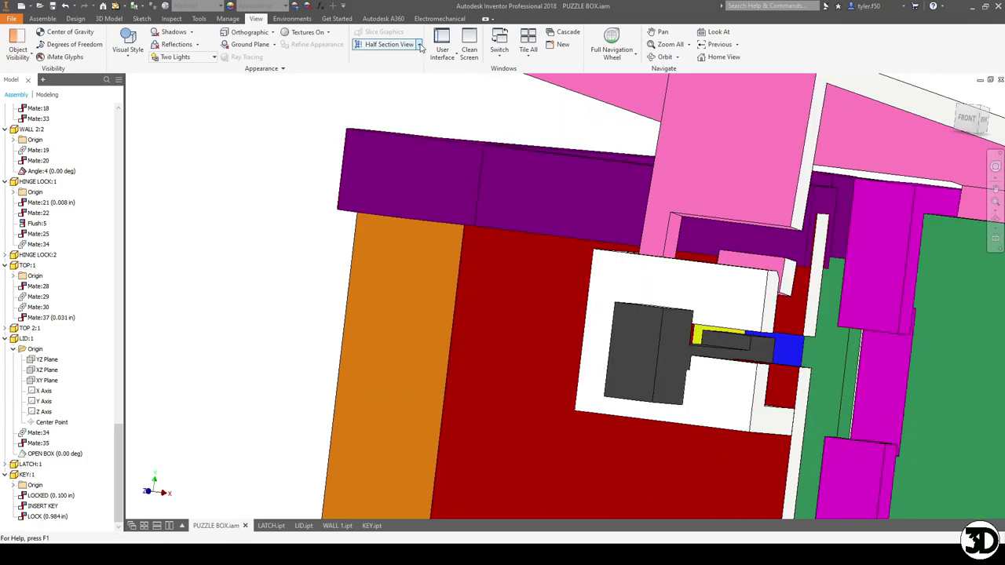
{"action": "left_click", "coordinate": [420, 45]}
{"action": "left_click", "coordinate": [402, 124]}
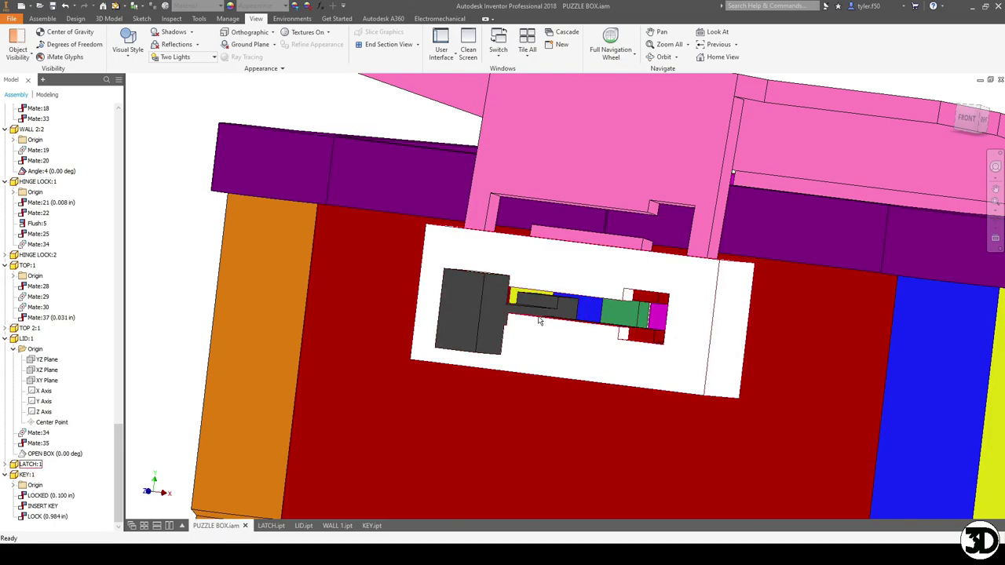
{"action": "key", "text": "F6"}
{"action": "scroll", "coordinate": [577, 344], "scroll_direction": "up", "scroll_amount": 6}
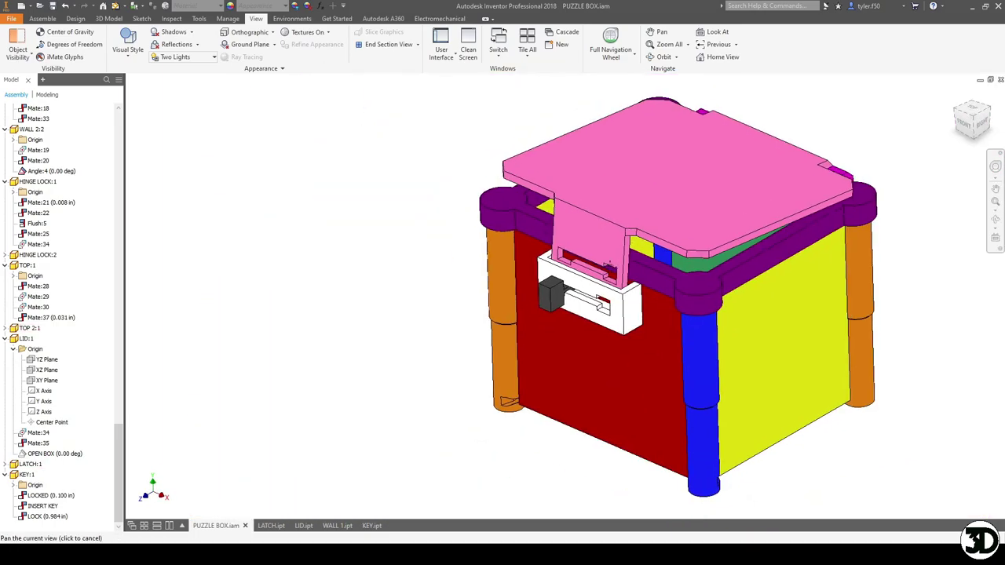
{"action": "middle_click_drag", "start_coordinate": [609, 261], "coordinate": [614, 290], "text": "shift"}
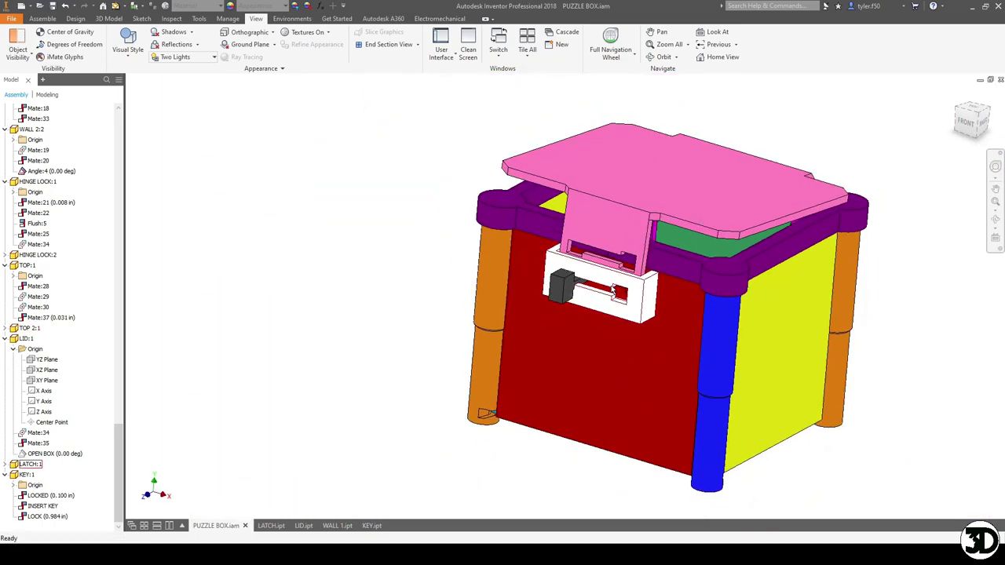